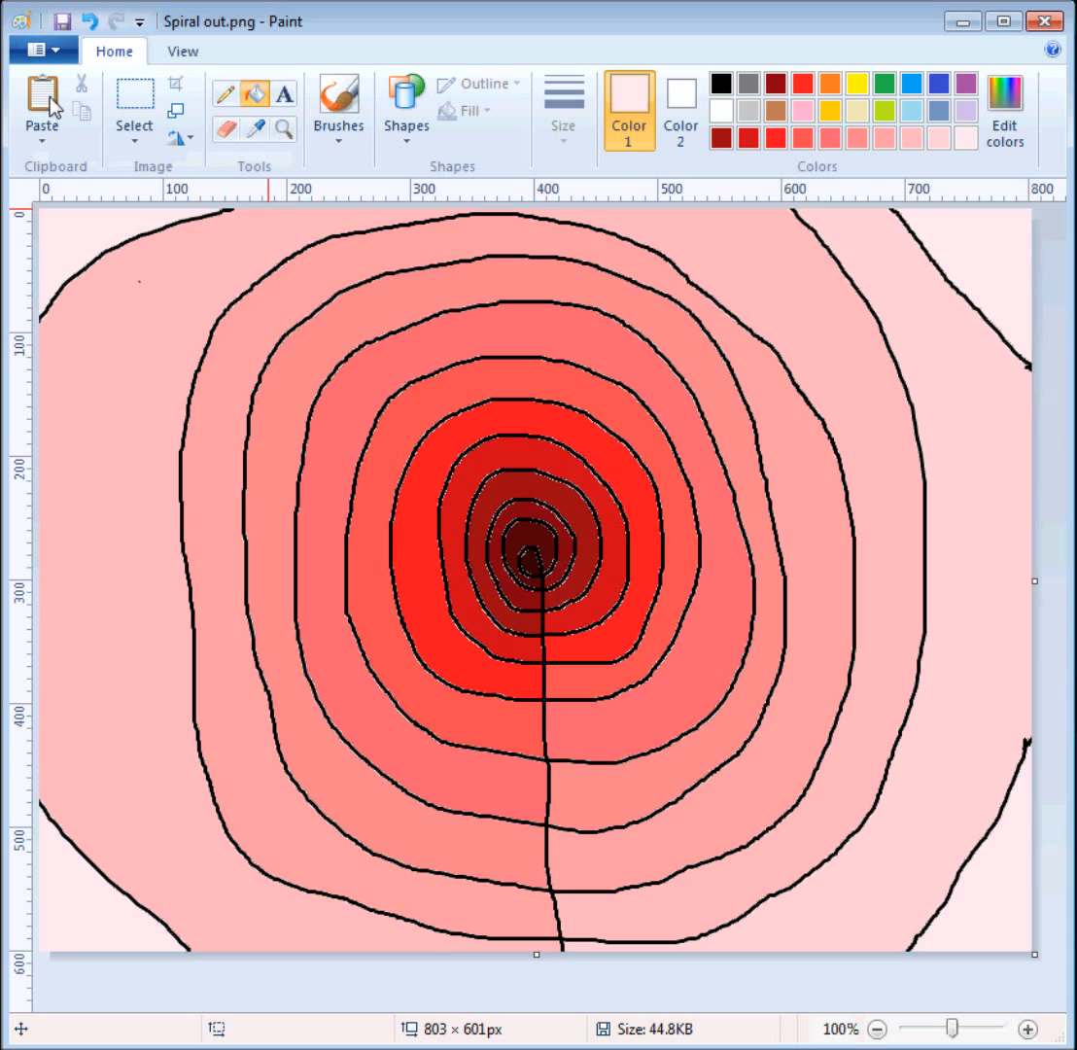
Step: Start a blank picture without saving Spiral out.png, and draw a thick black rectangle outline about 780 × 576 px just inside the canvas edges
click(43, 82)
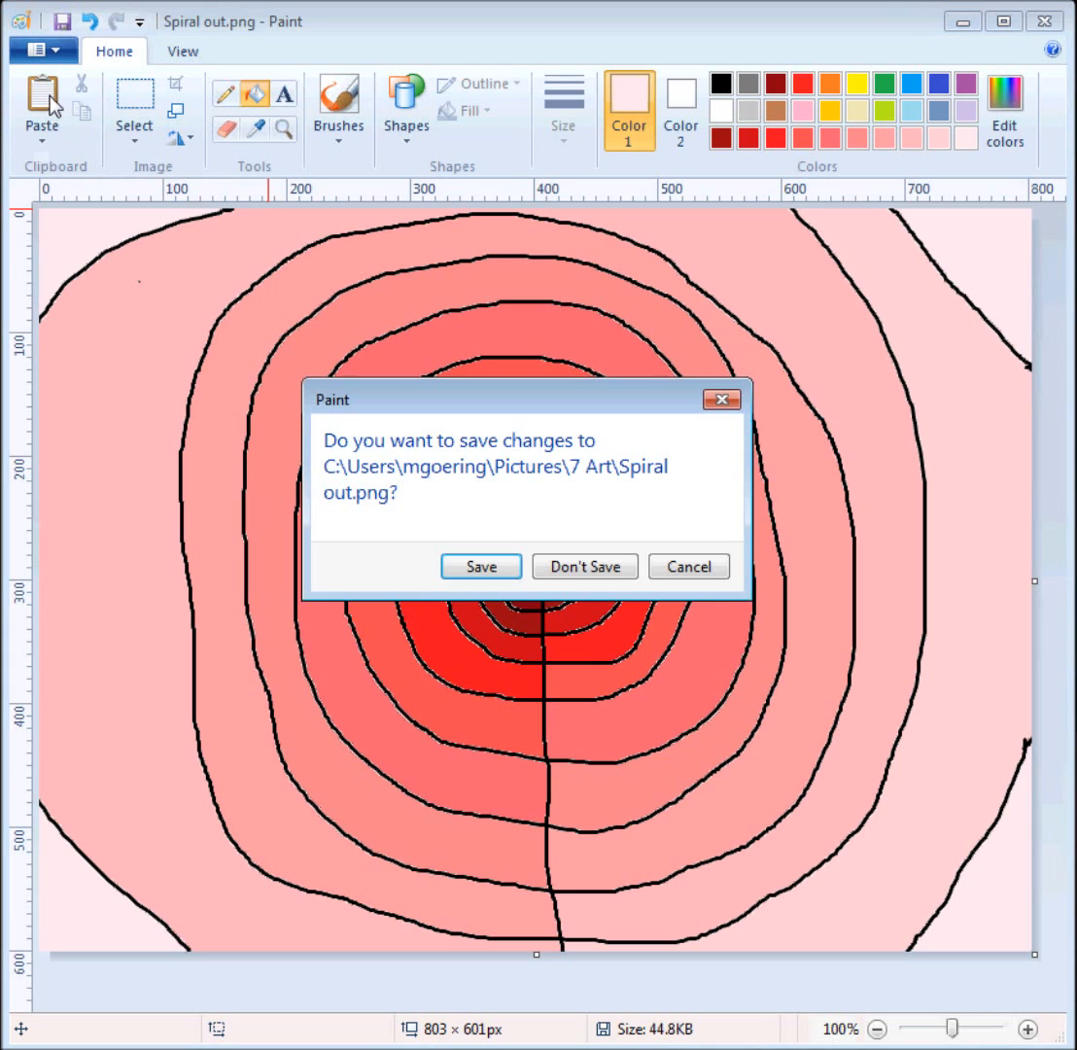
click(576, 574)
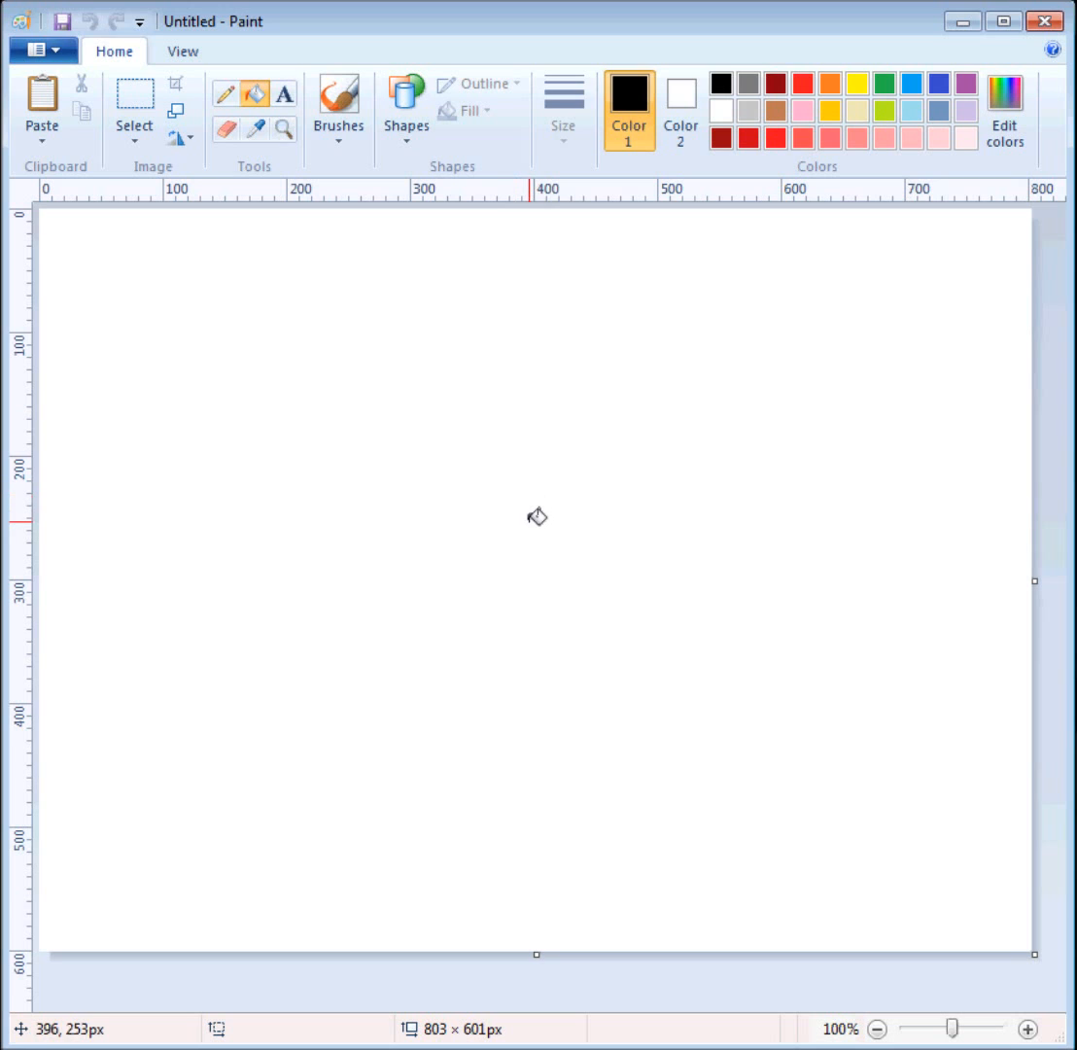
click(406, 151)
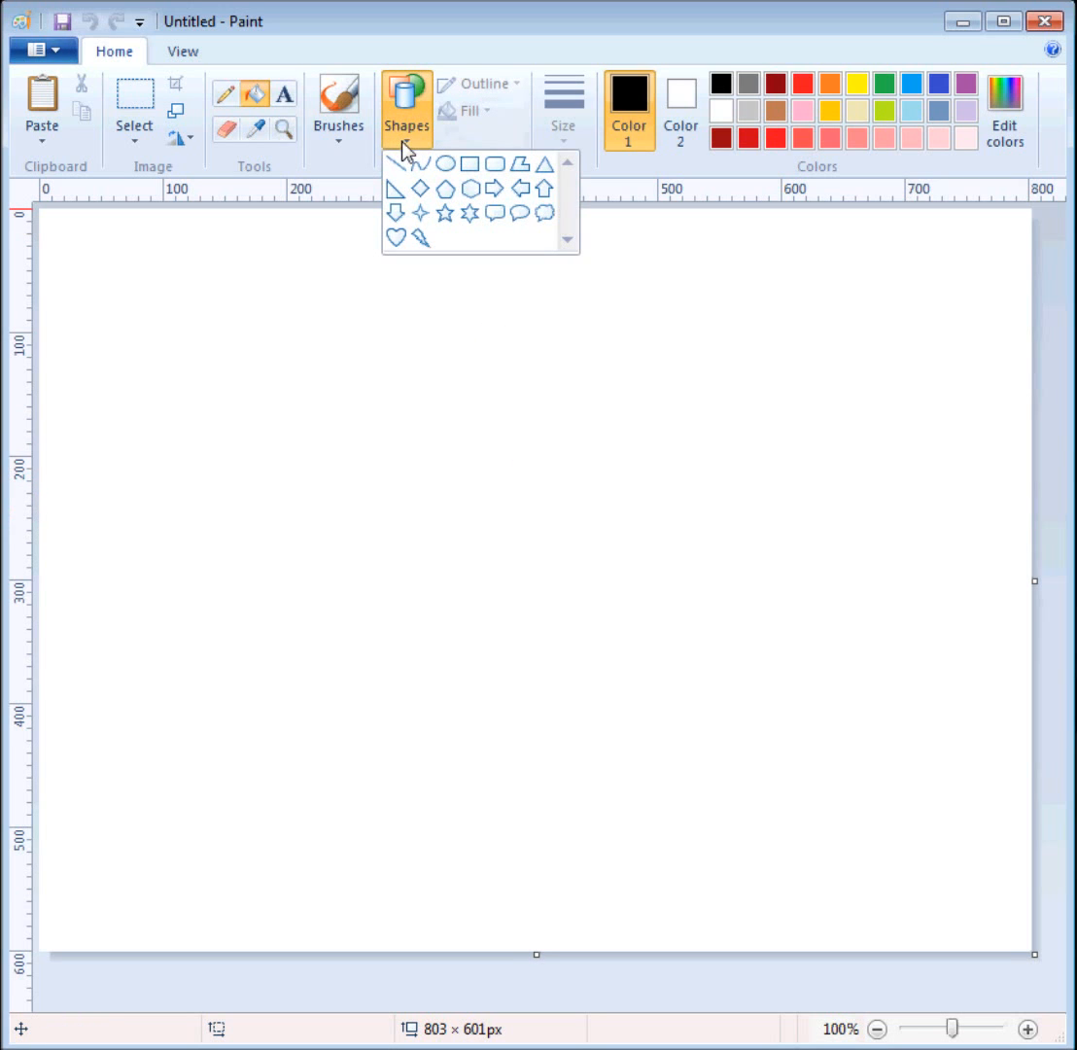
click(469, 165)
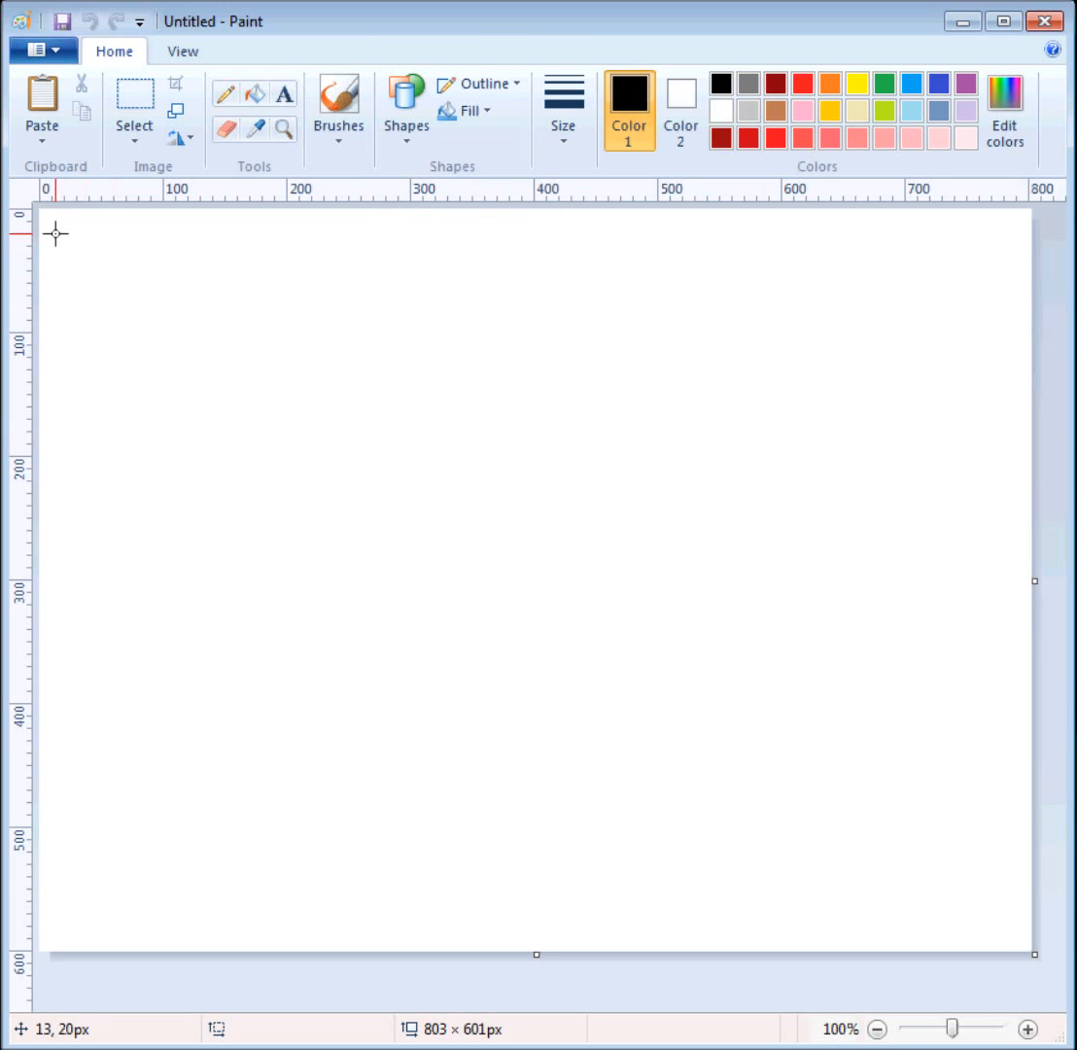
drag(54, 223, 1016, 933)
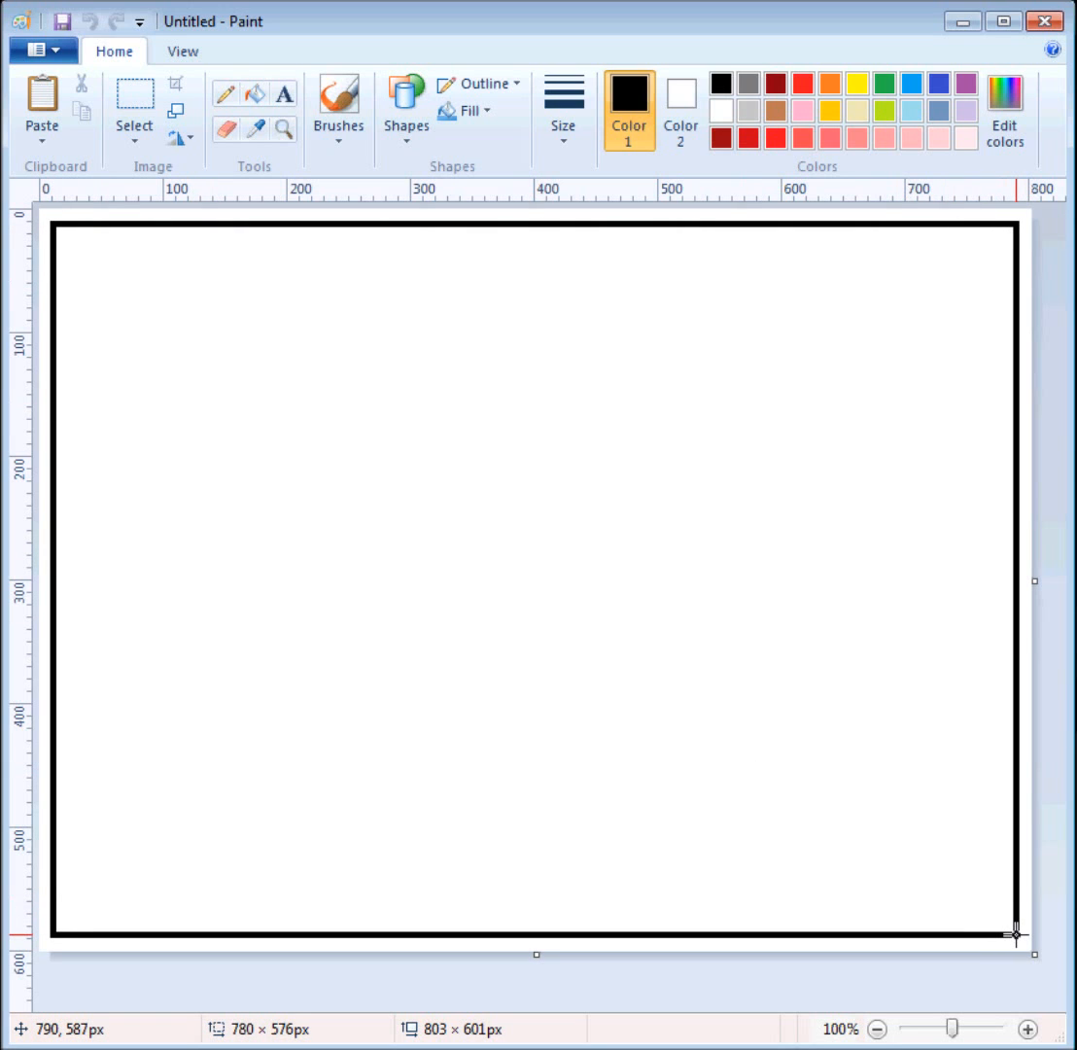
drag(1016, 934, 1017, 934)
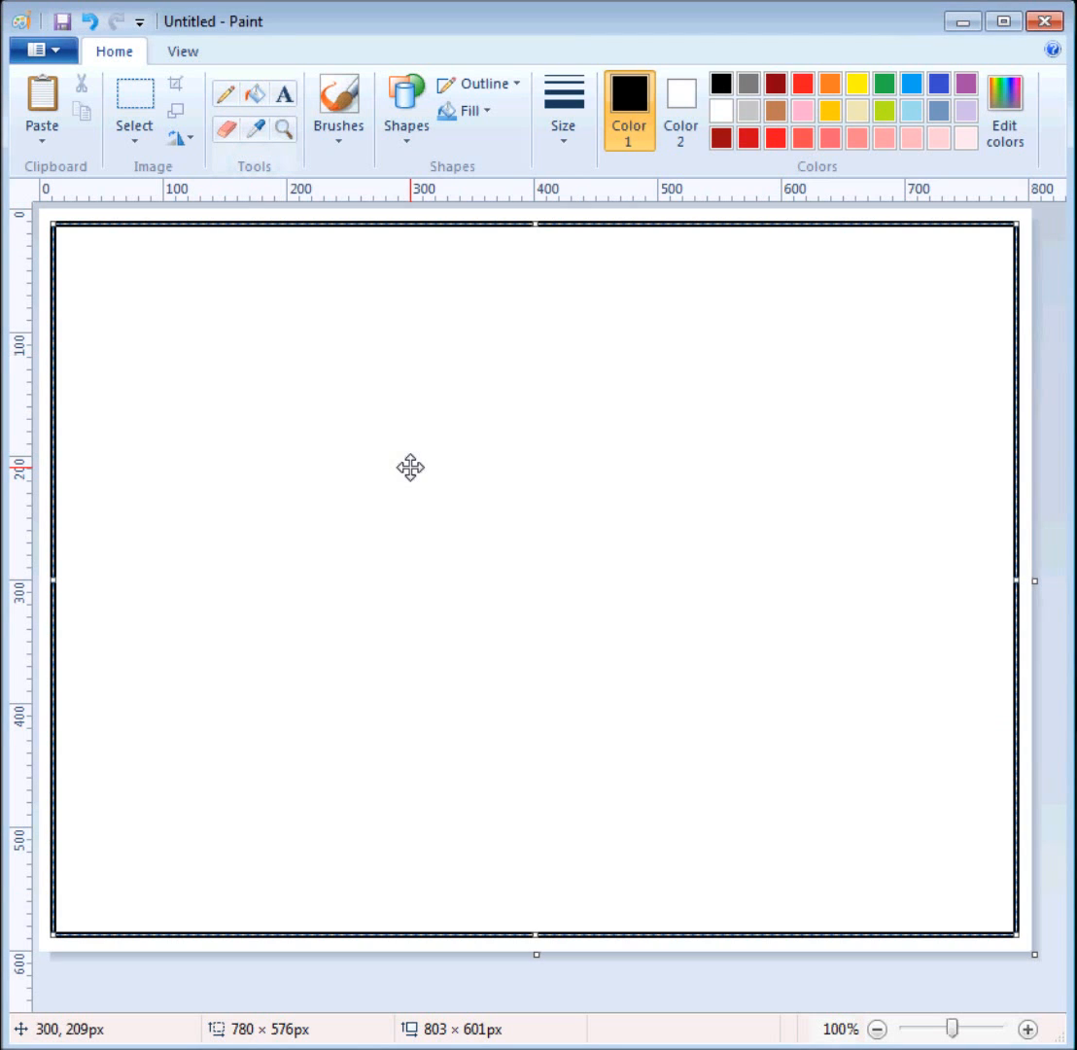
right_click(410, 467)
click(361, 462)
click(40, 461)
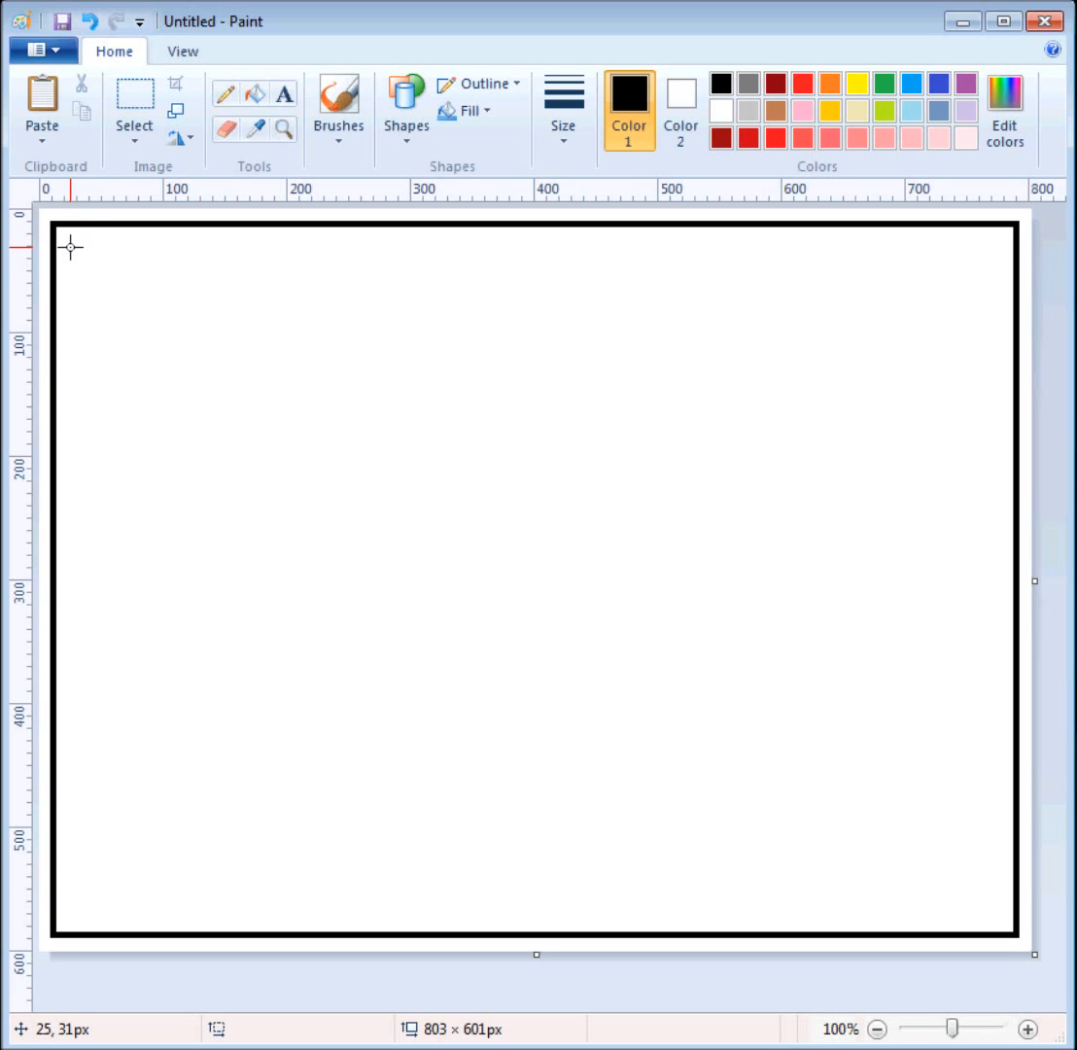
Step: Draw two more nested rectangles inside the outer one, about 752 × 543 px and 715 × 500 px
drag(70, 245, 998, 915)
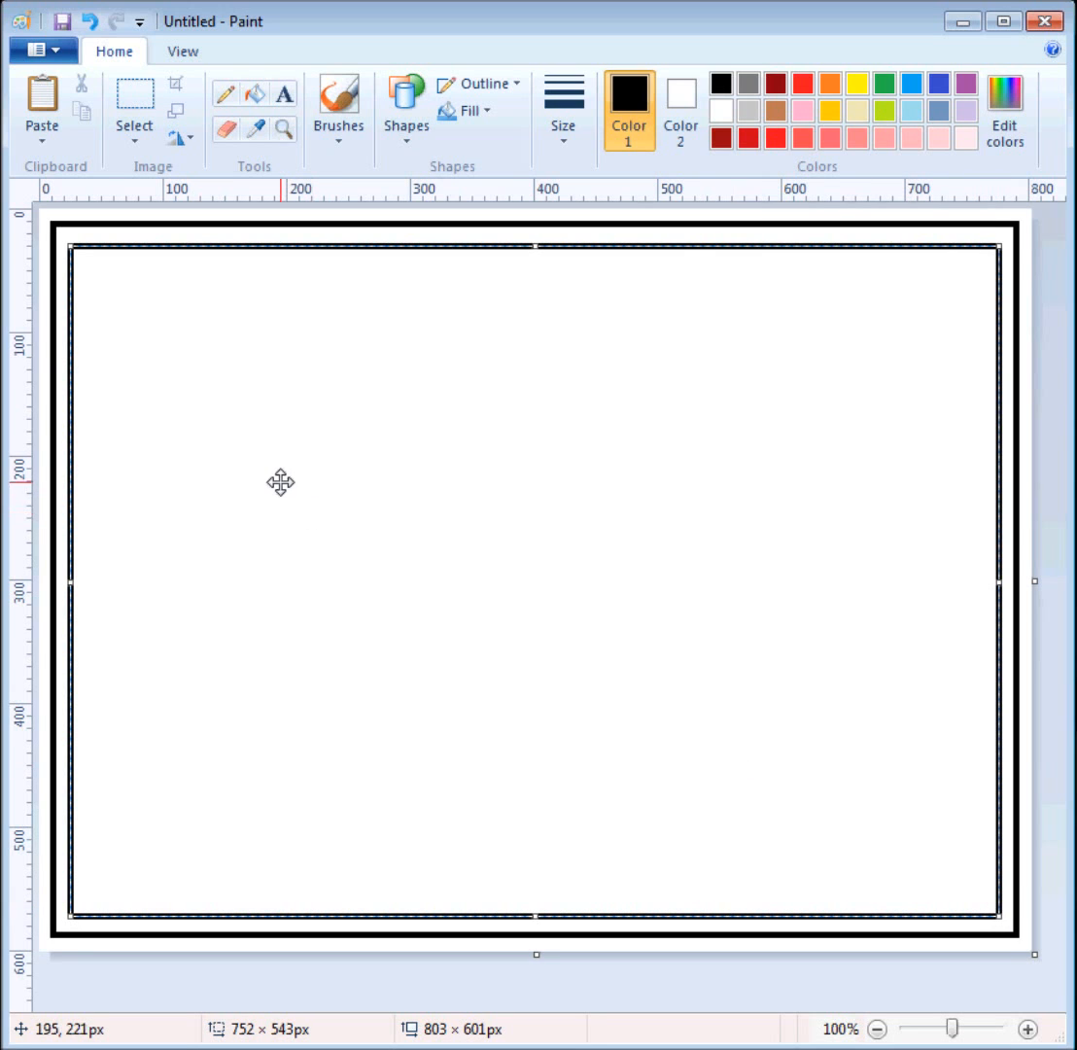
click(46, 258)
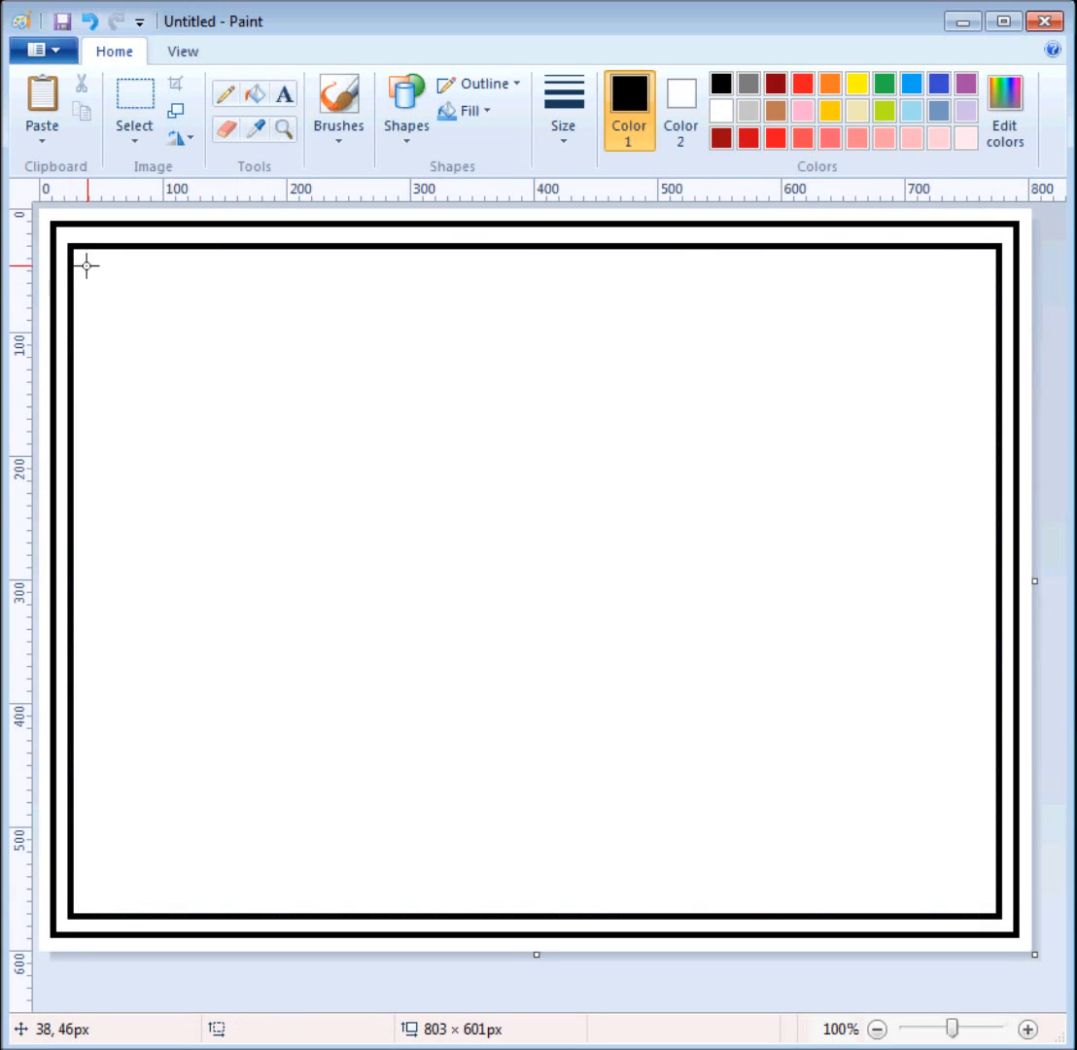
drag(92, 272, 977, 892)
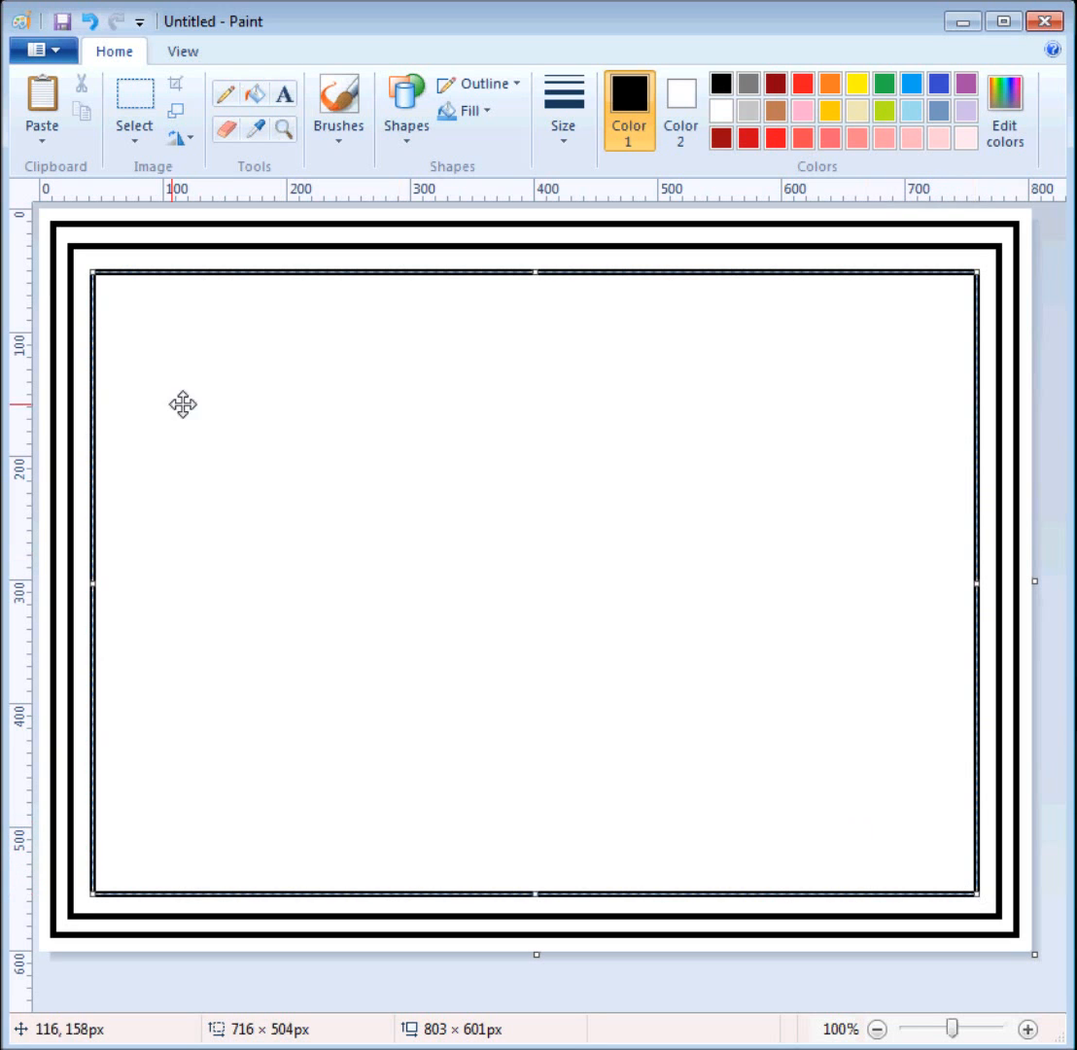
mouse_move(92, 271)
mouse_down()
mouse_move(84, 257)
mouse_move(89, 273)
mouse_up()
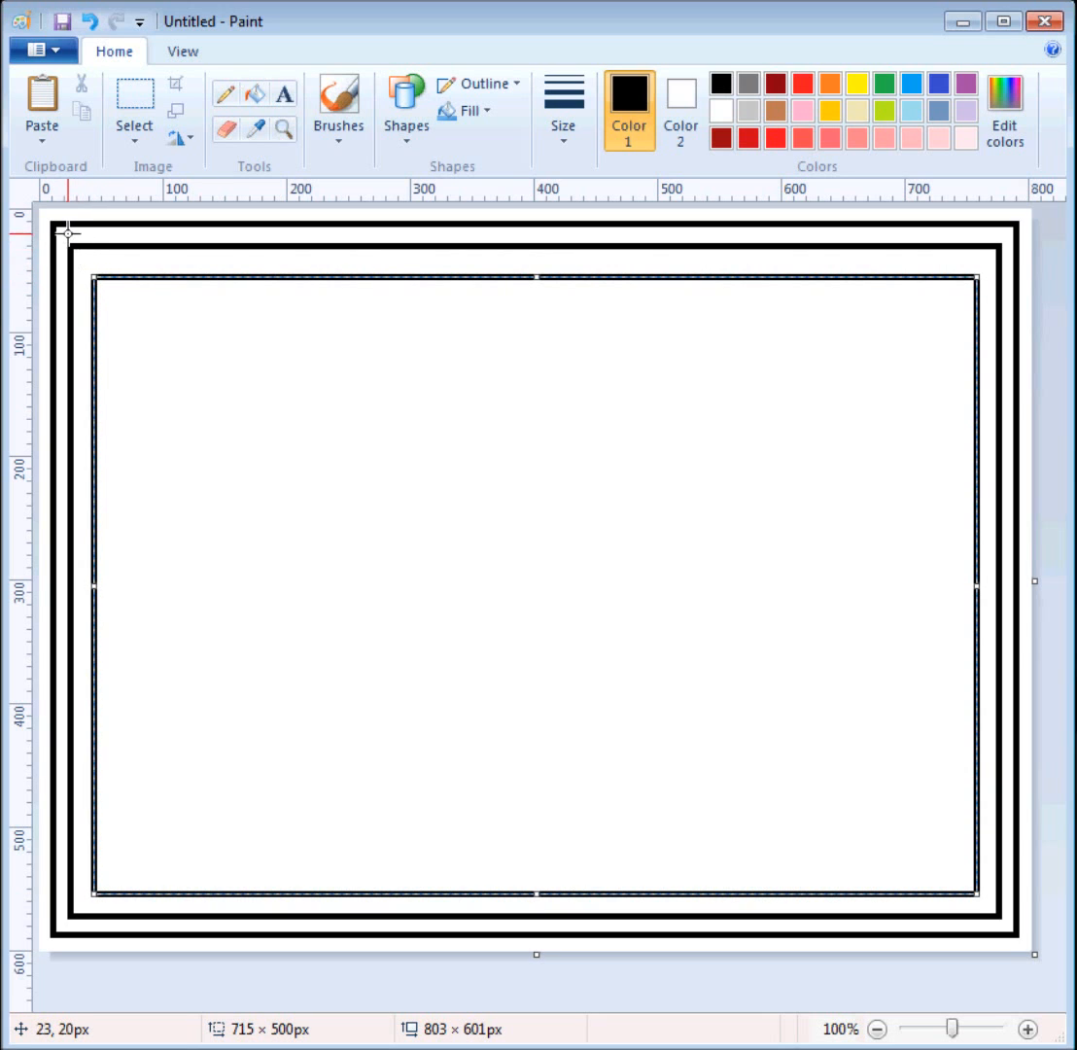
click(68, 238)
Step: Draw three more progressively smaller rectangles nested inside the third one, the middle of them about 645 × 423 px
drag(109, 299, 955, 869)
click(132, 259)
drag(137, 324, 934, 844)
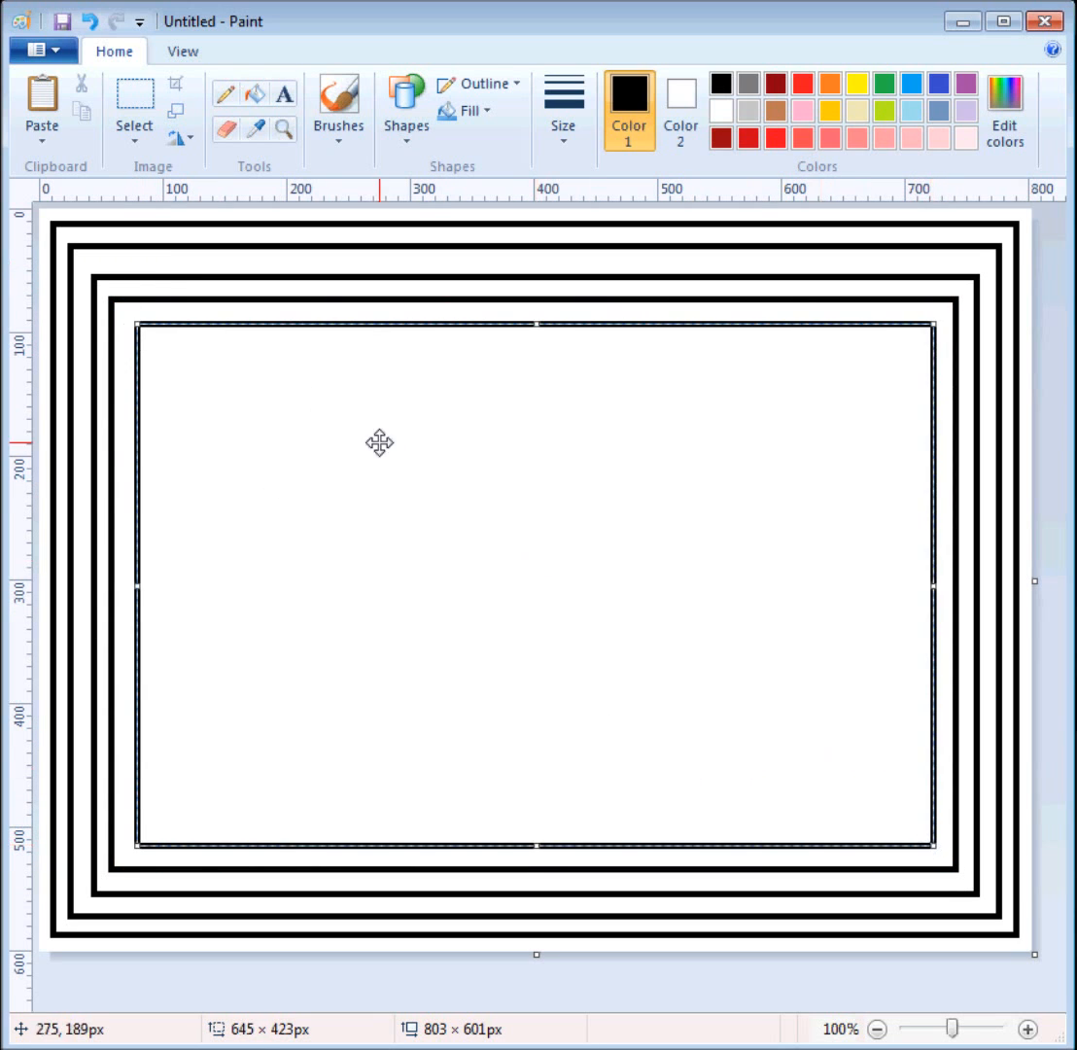
click(166, 262)
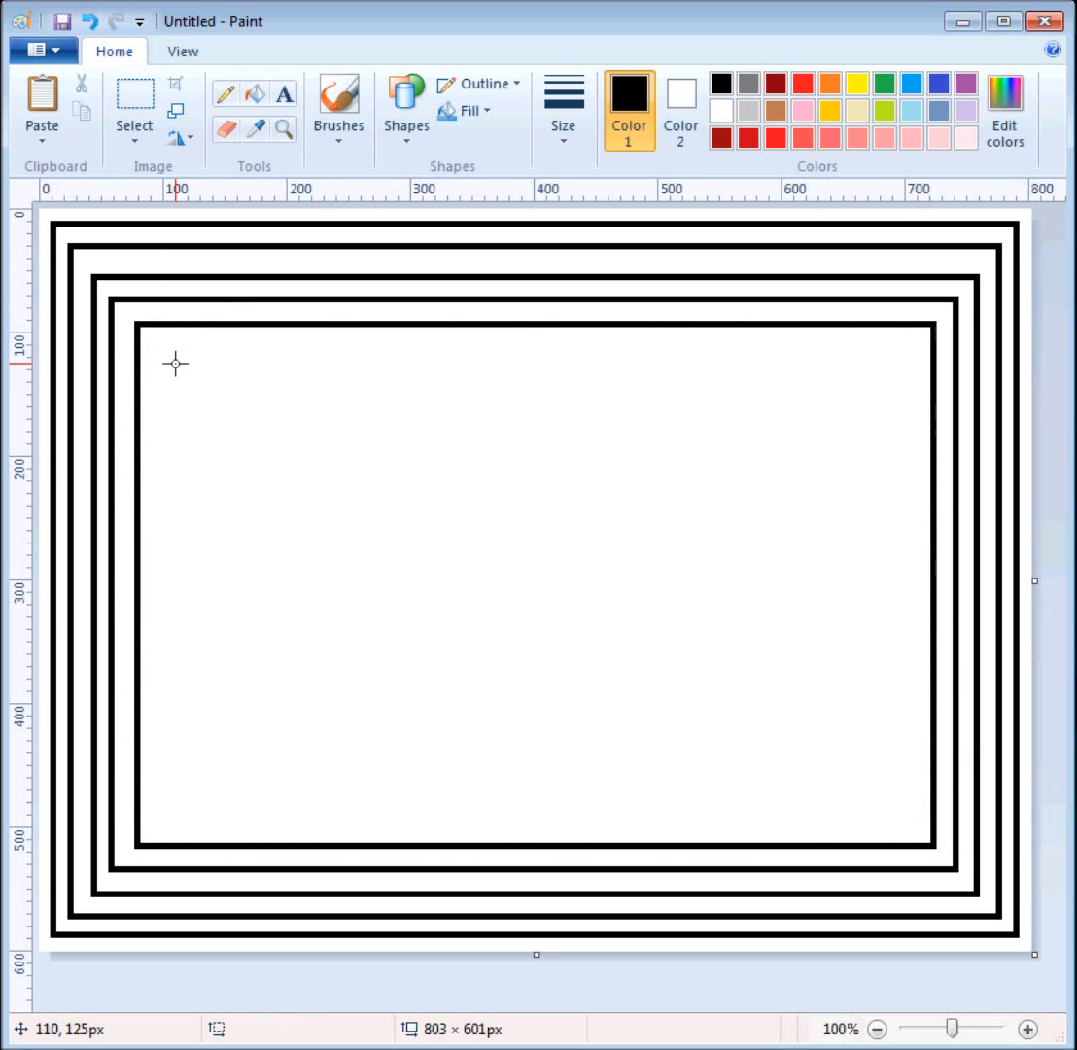
drag(176, 363, 911, 820)
click(375, 336)
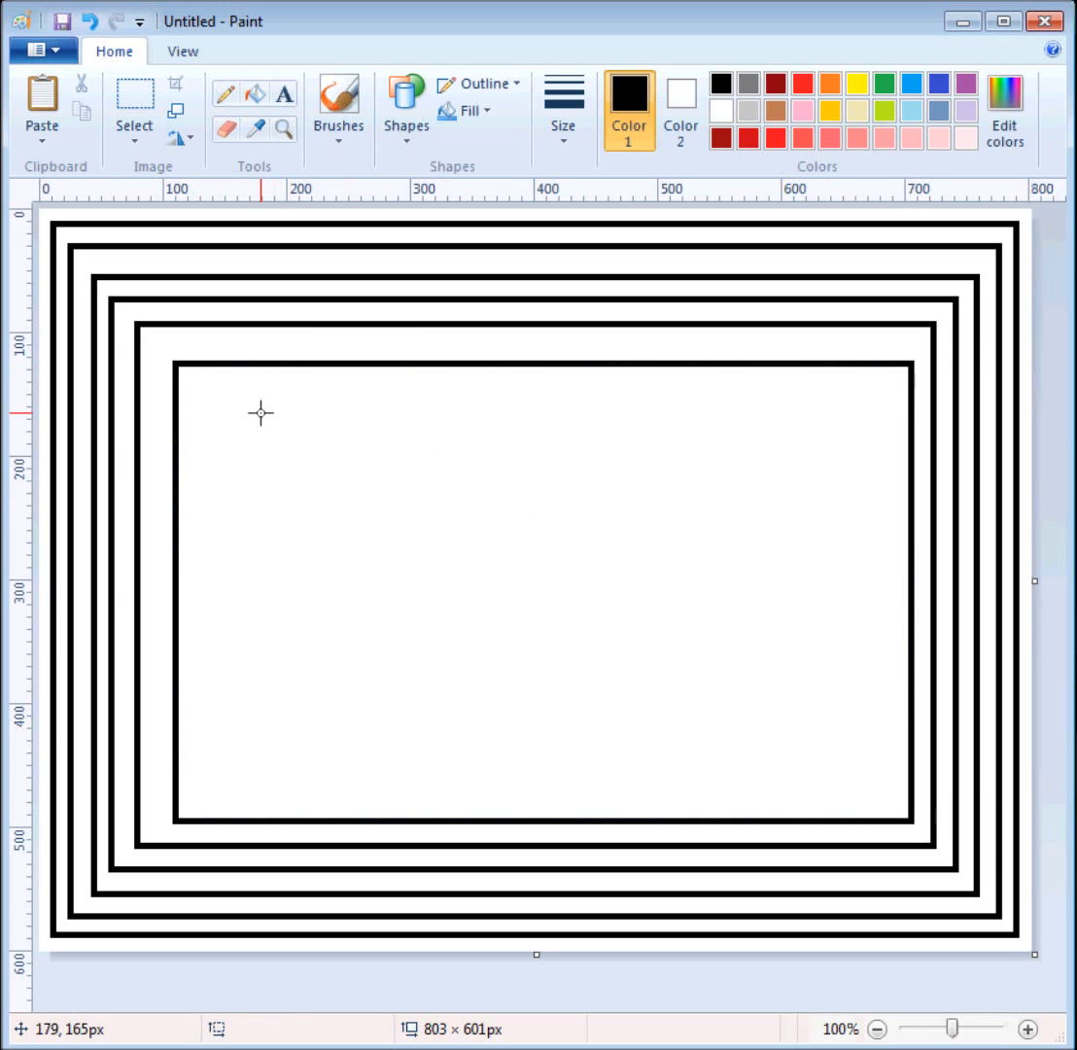
Step: Continue inward with three more nested rectangles, the first about 534 × 312 px and the second about 479 × 253 px
drag(224, 408, 884, 793)
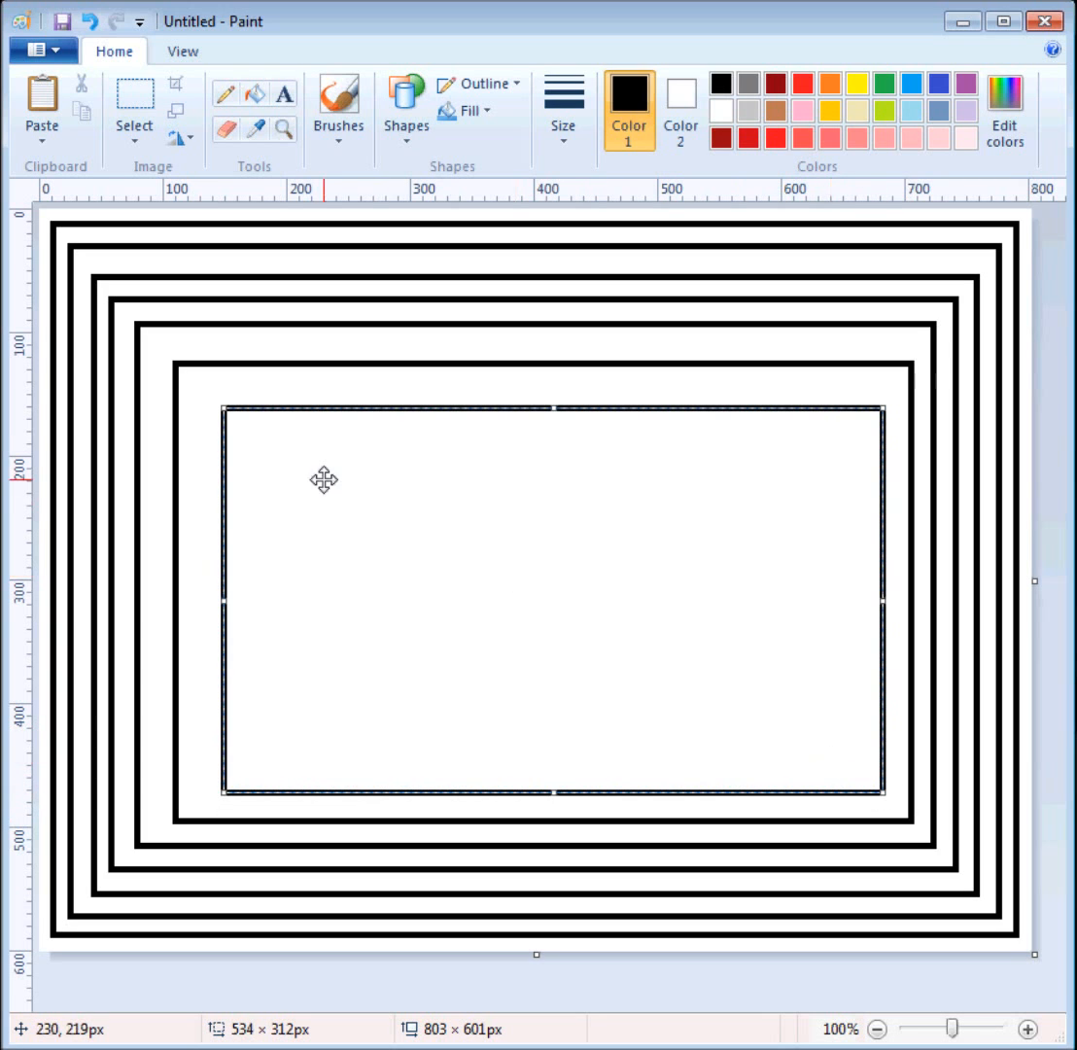
click(329, 387)
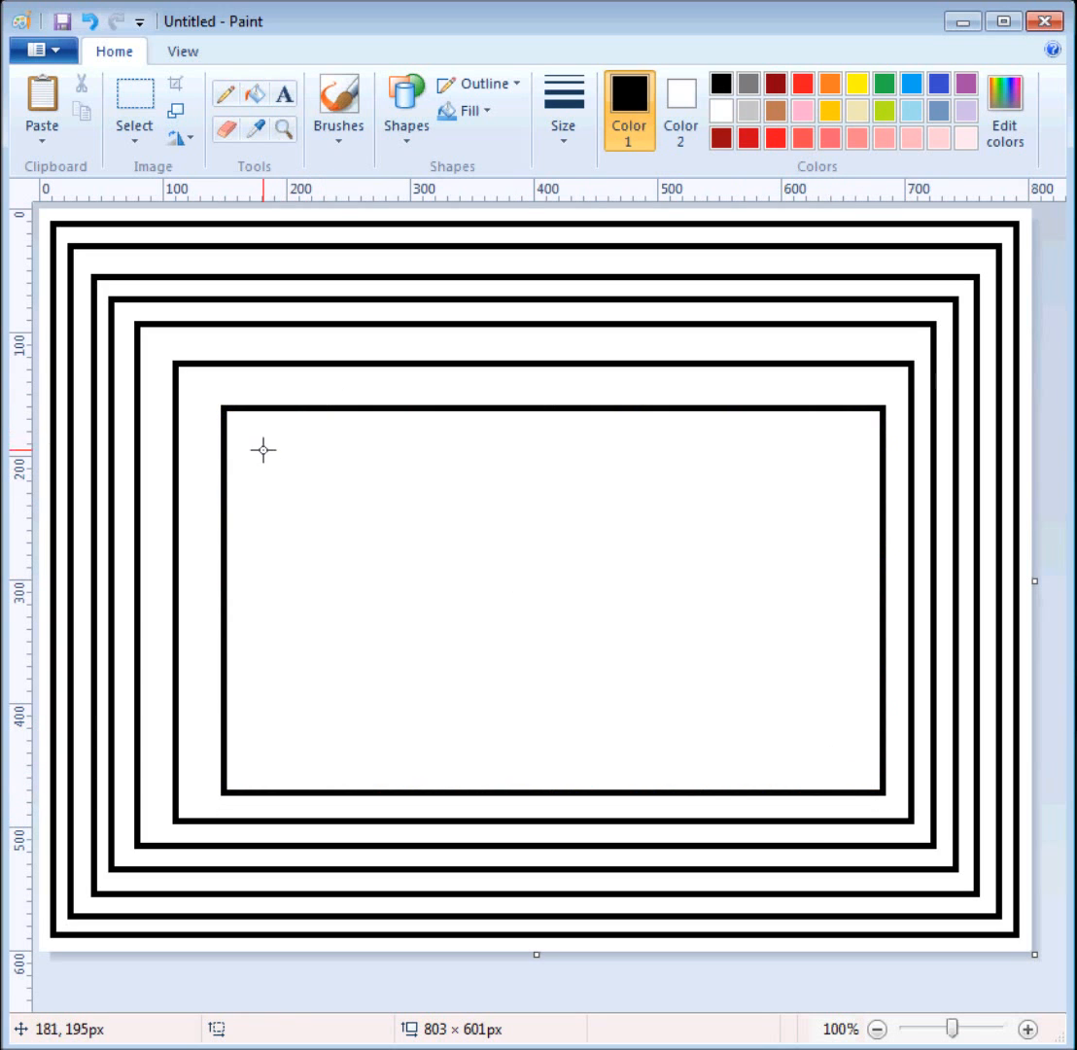
drag(271, 454, 856, 763)
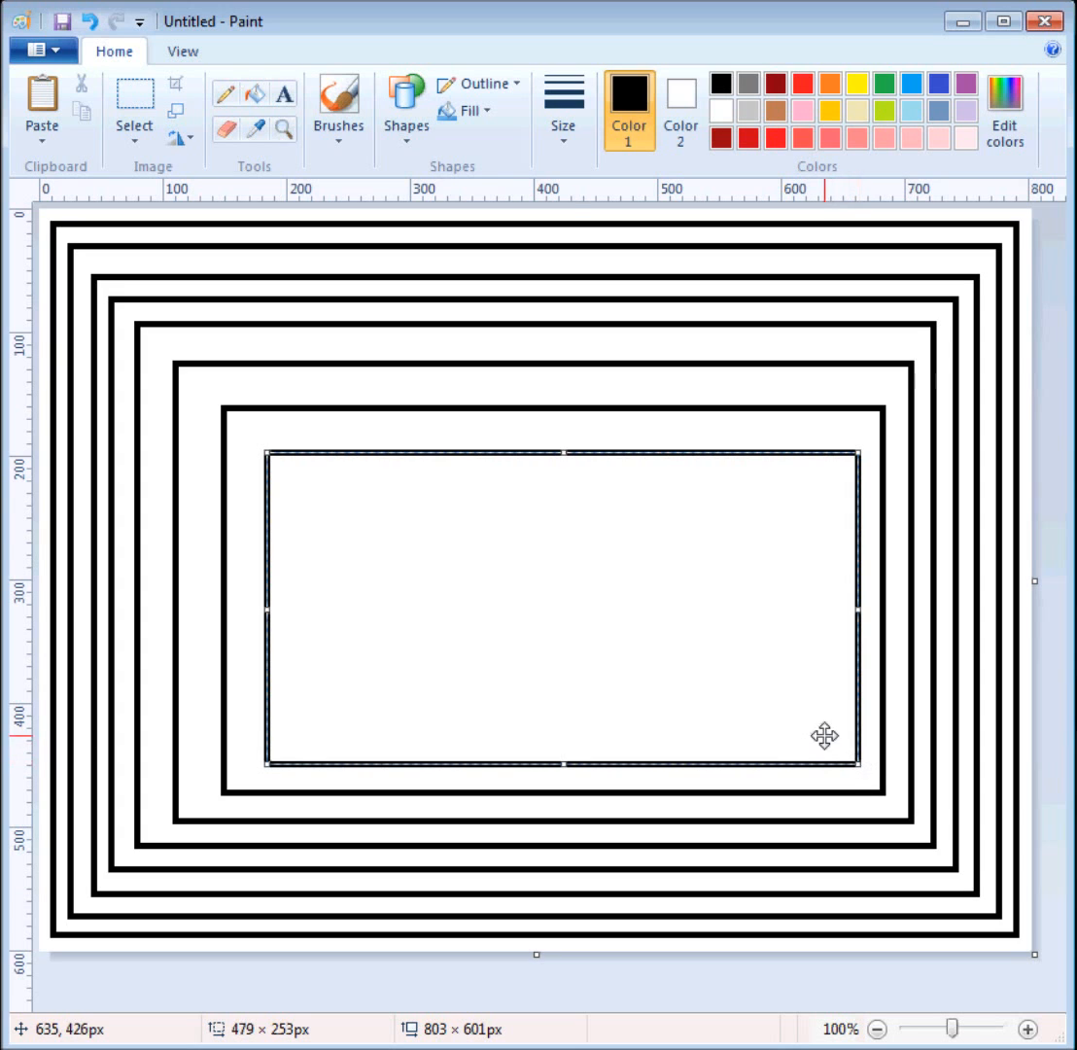
click(436, 423)
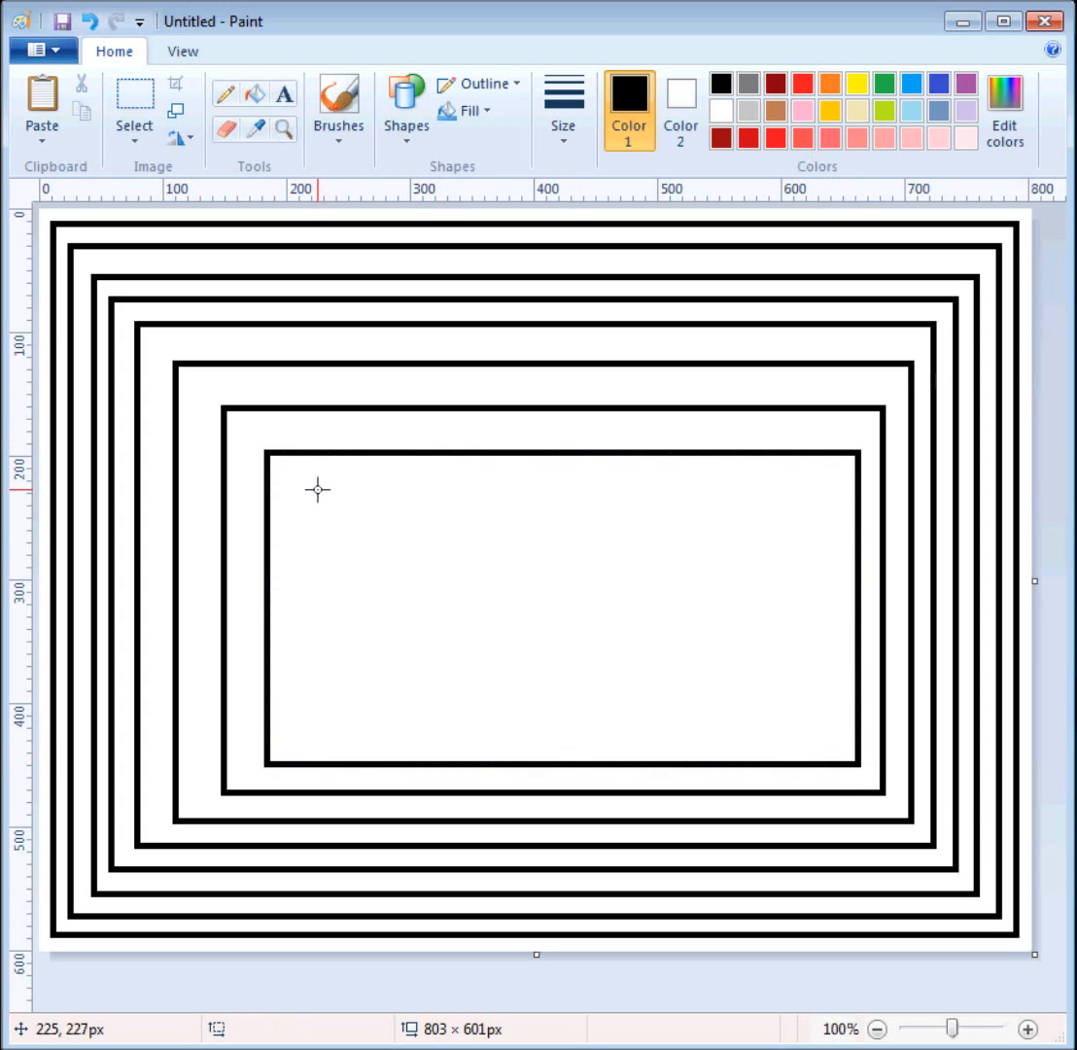
drag(298, 483, 835, 737)
click(400, 443)
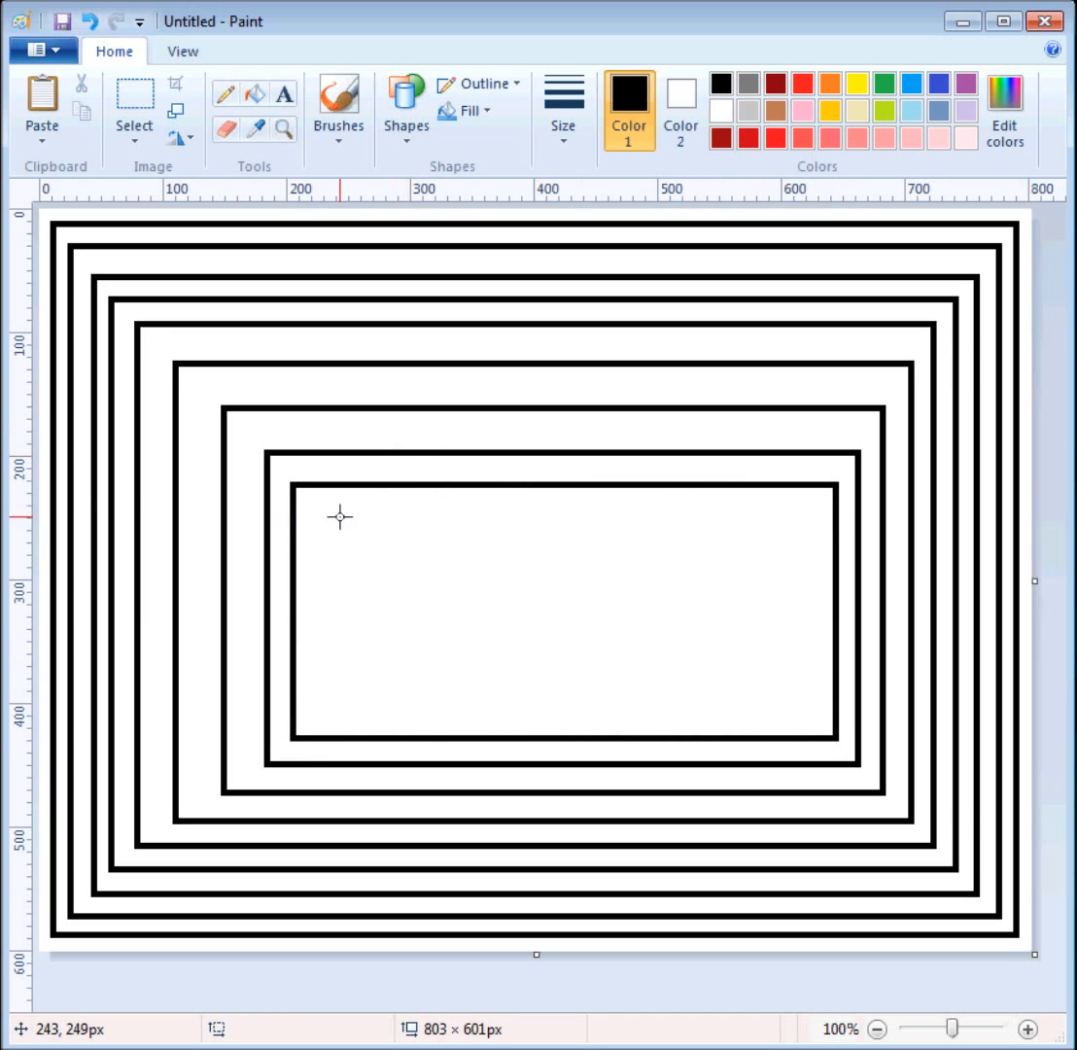
Step: Draw the four innermost nested rectangles, including ones about 395 × 158 px and 338 × 110 px, ending with a thin one about 235 × 29 px
drag(324, 516, 812, 710)
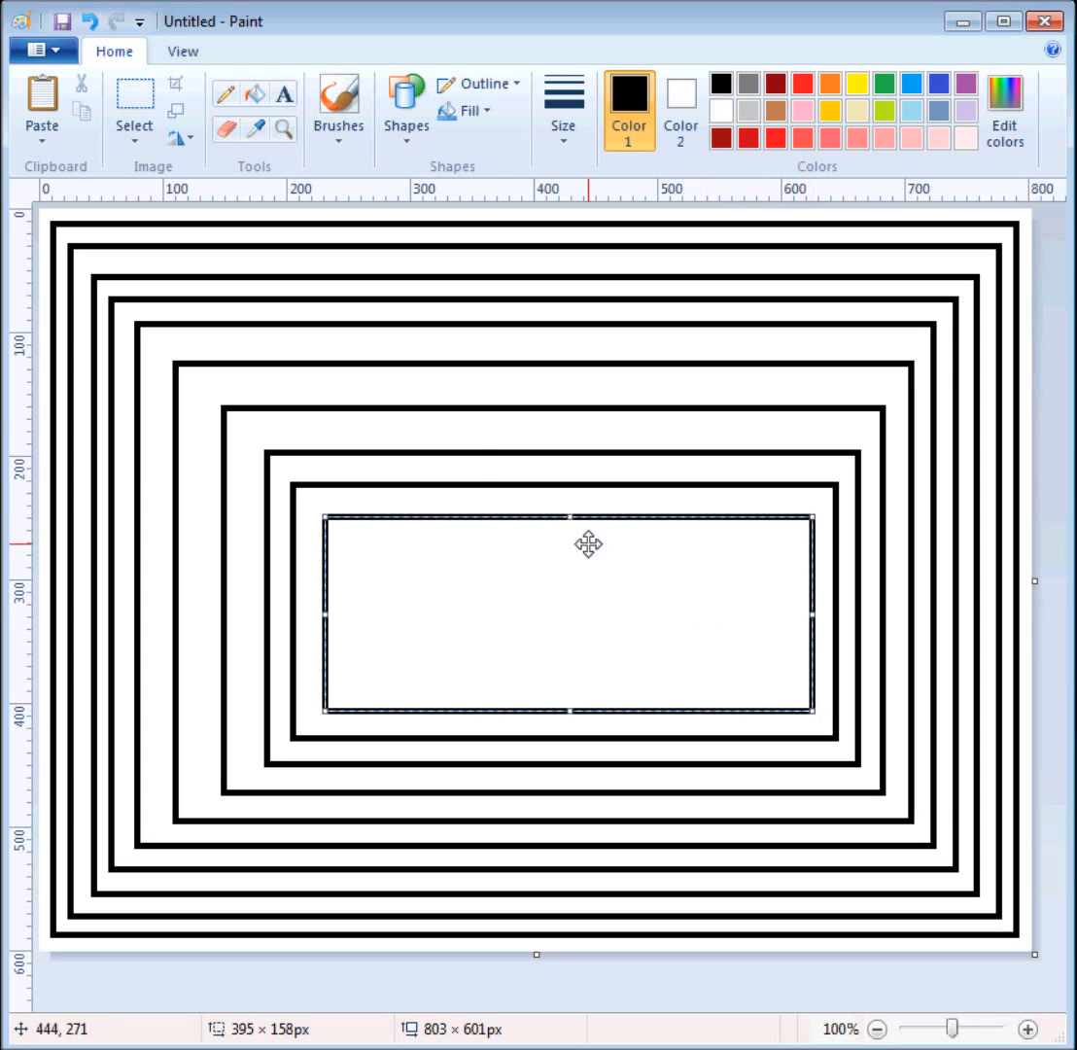
click(452, 421)
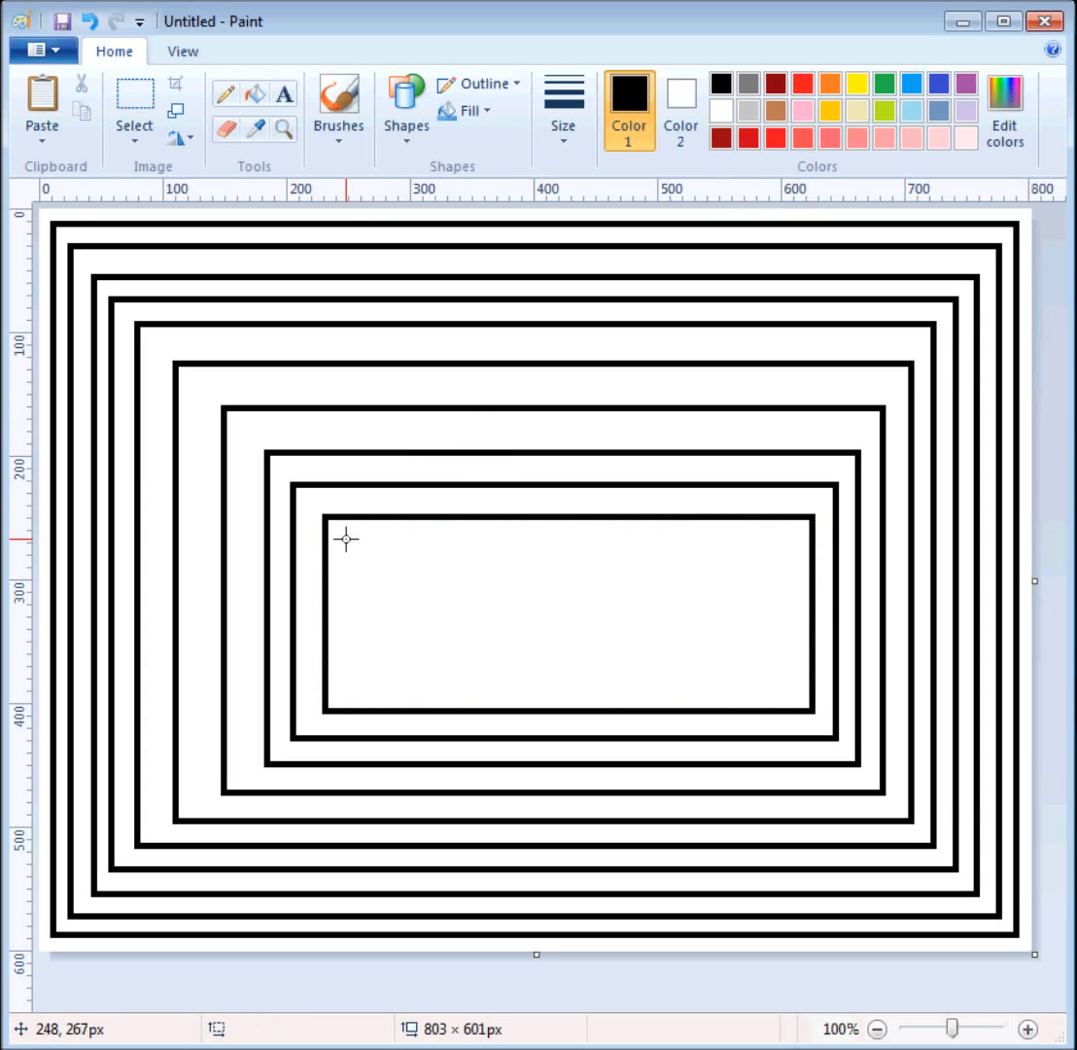
drag(346, 539, 759, 672)
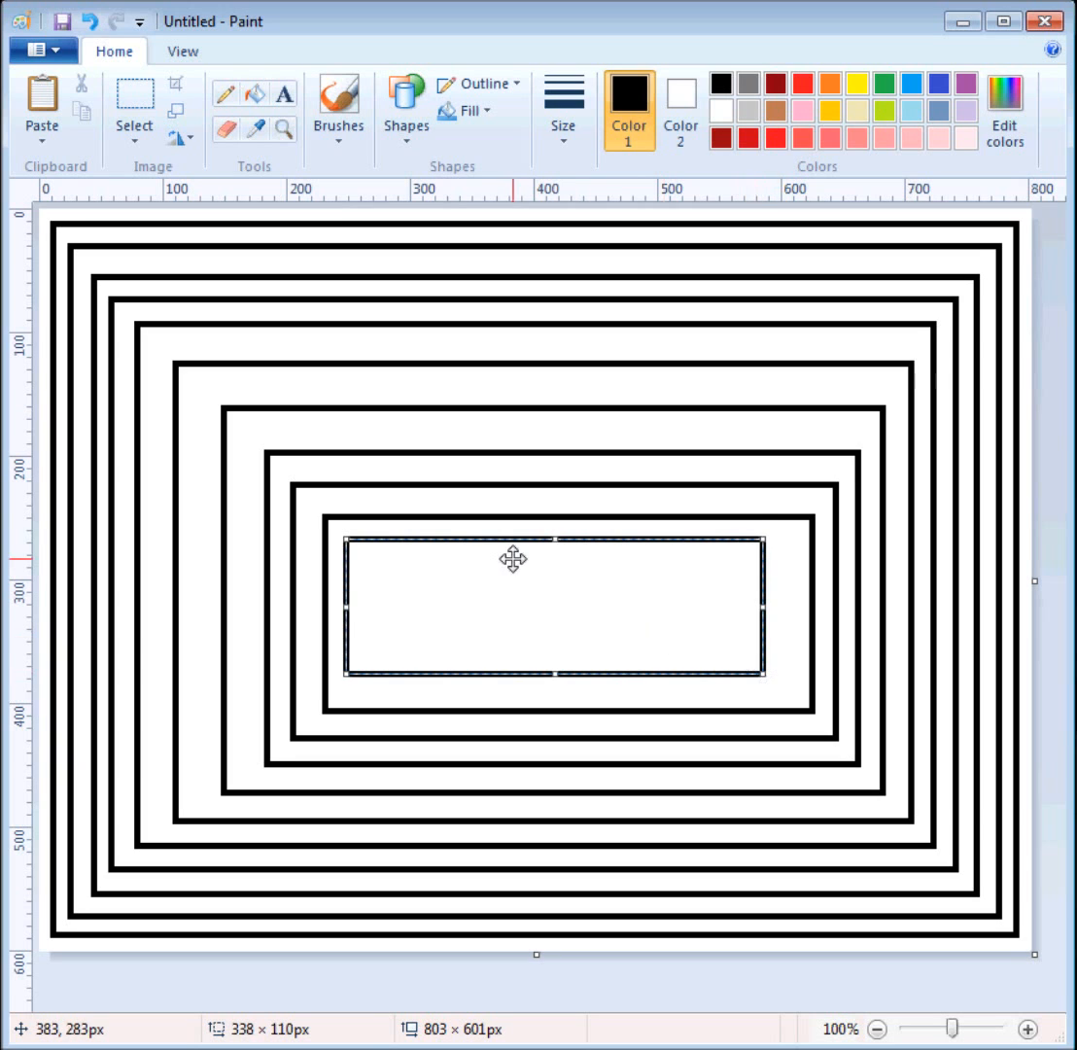
click(428, 463)
drag(375, 560, 712, 637)
click(456, 442)
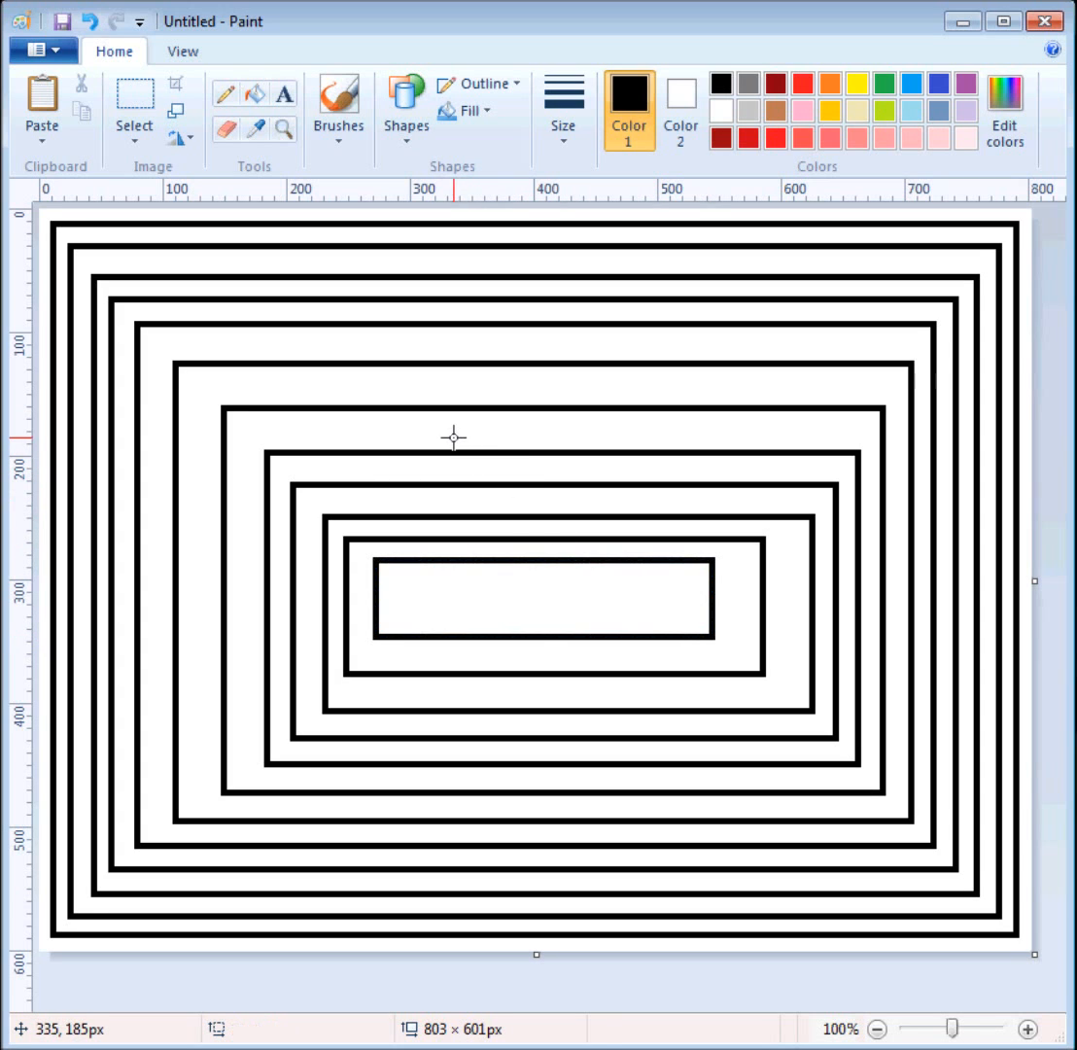
drag(402, 581, 688, 612)
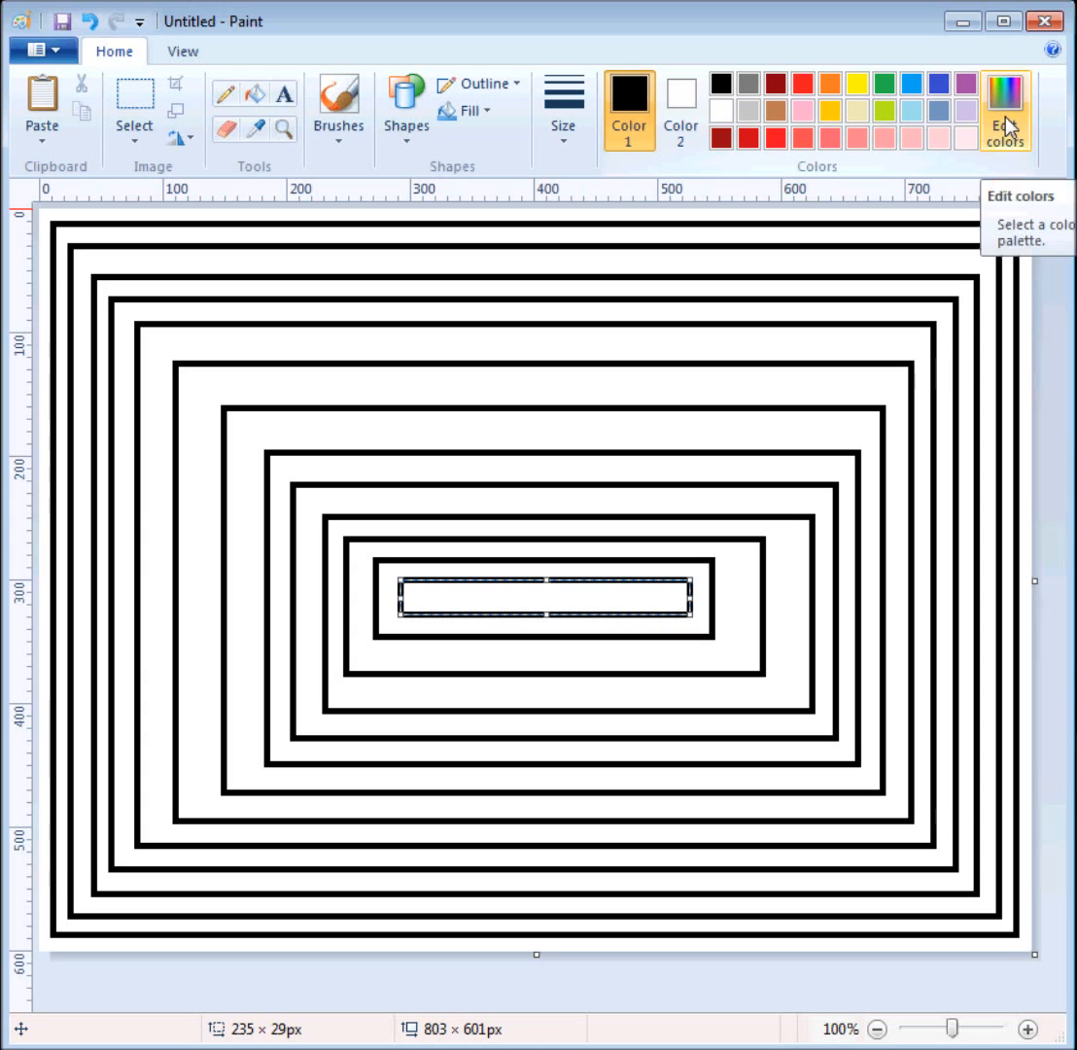
Step: Mix a very dark green (red 0, green 36, blue 10) and fill the outermost band around the canvas edge with it
click(255, 94)
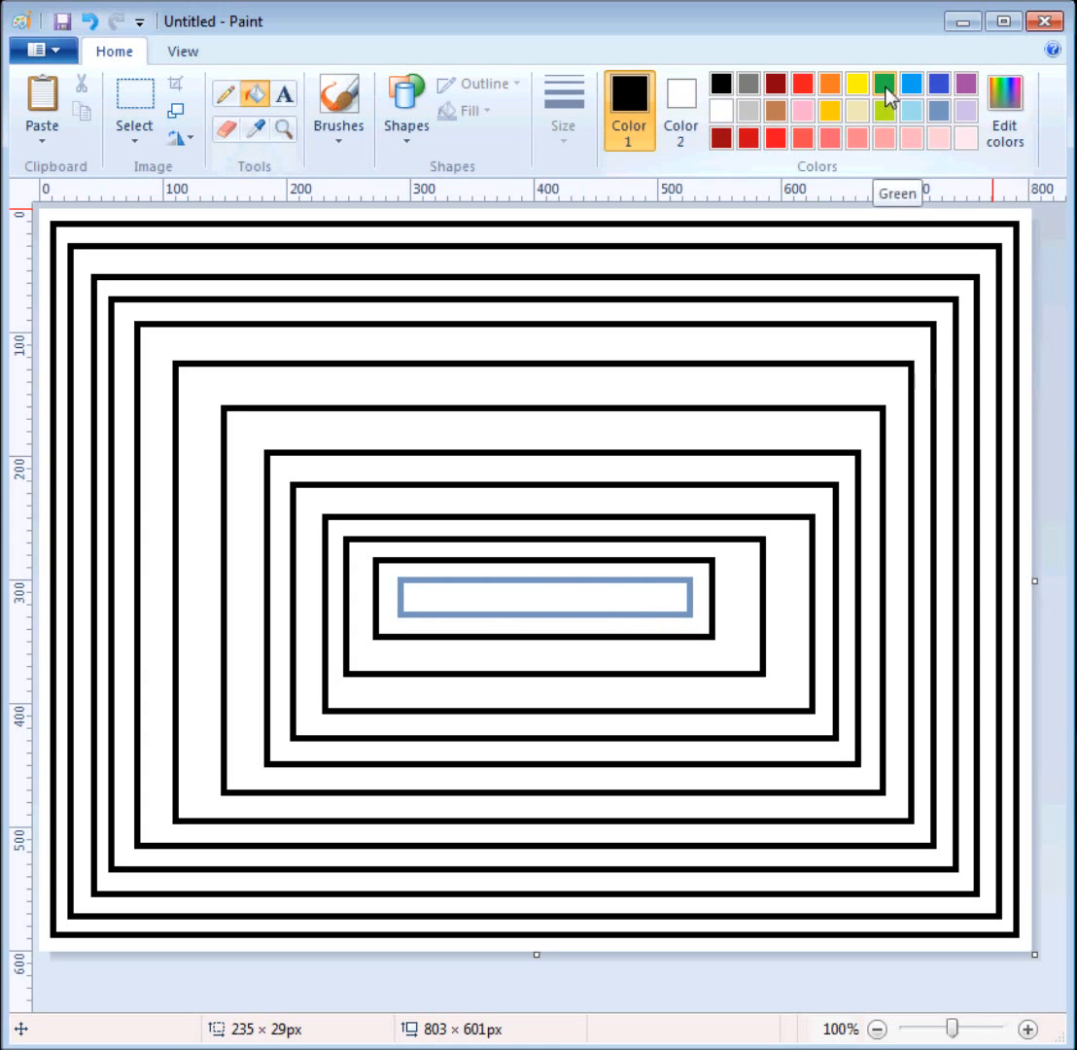
click(886, 85)
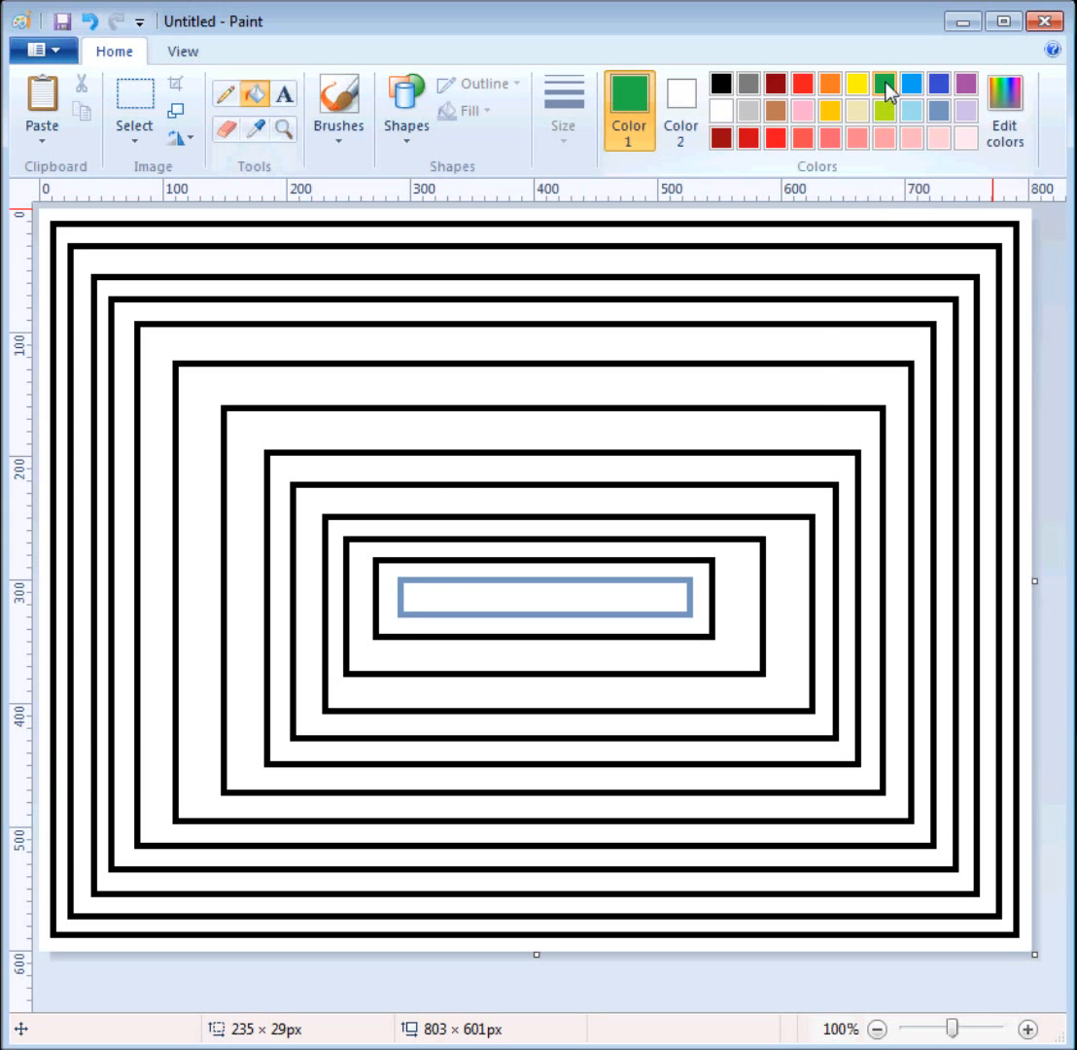
click(1005, 105)
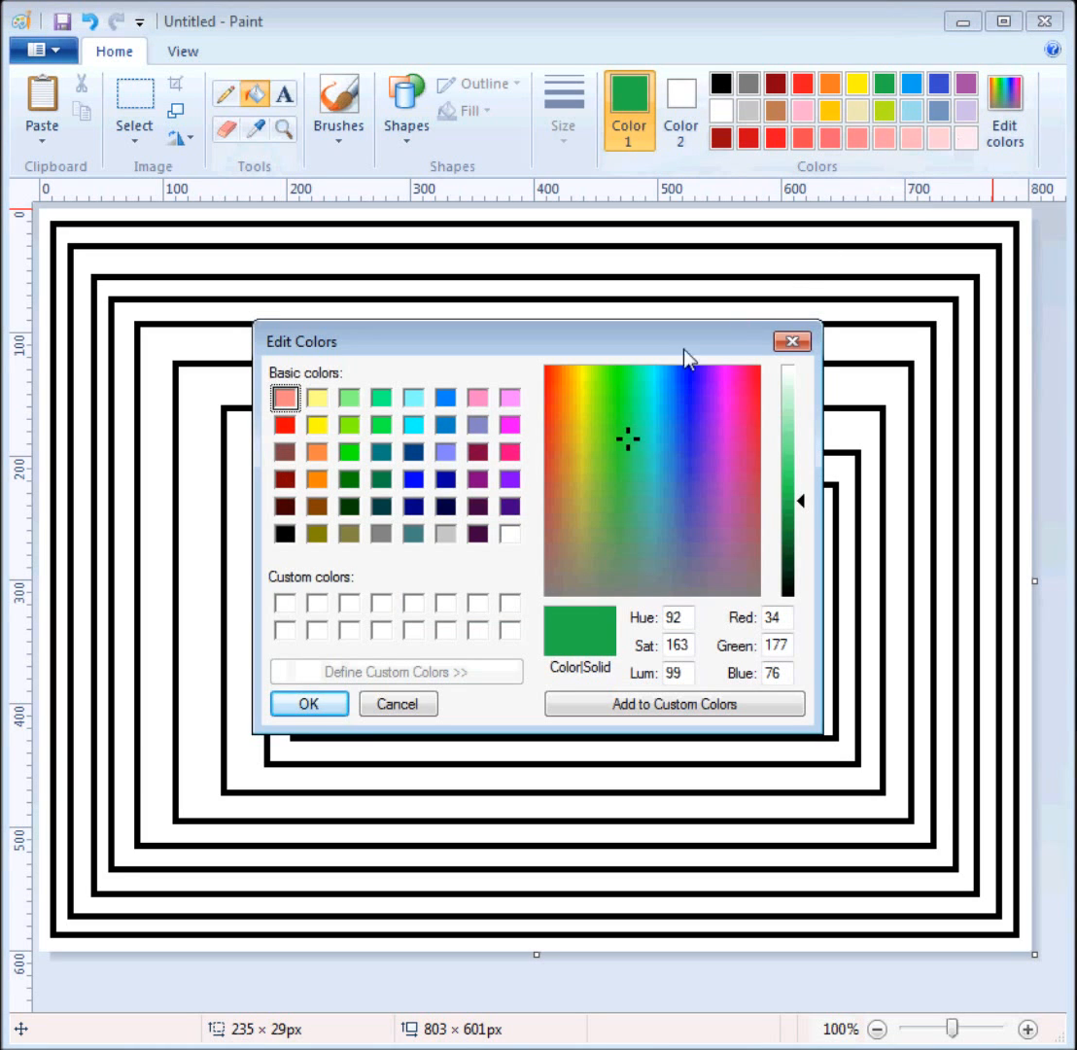
click(629, 367)
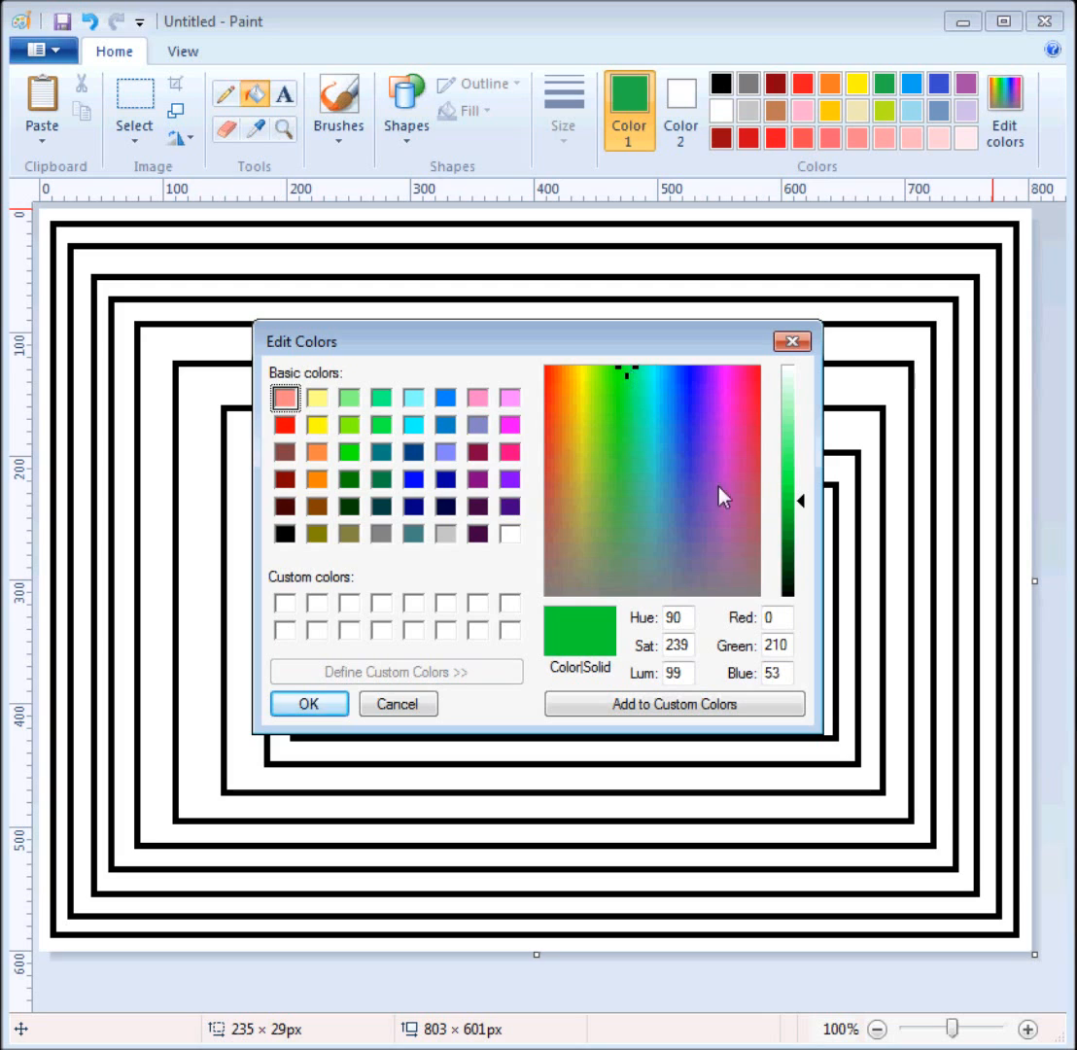
click(789, 582)
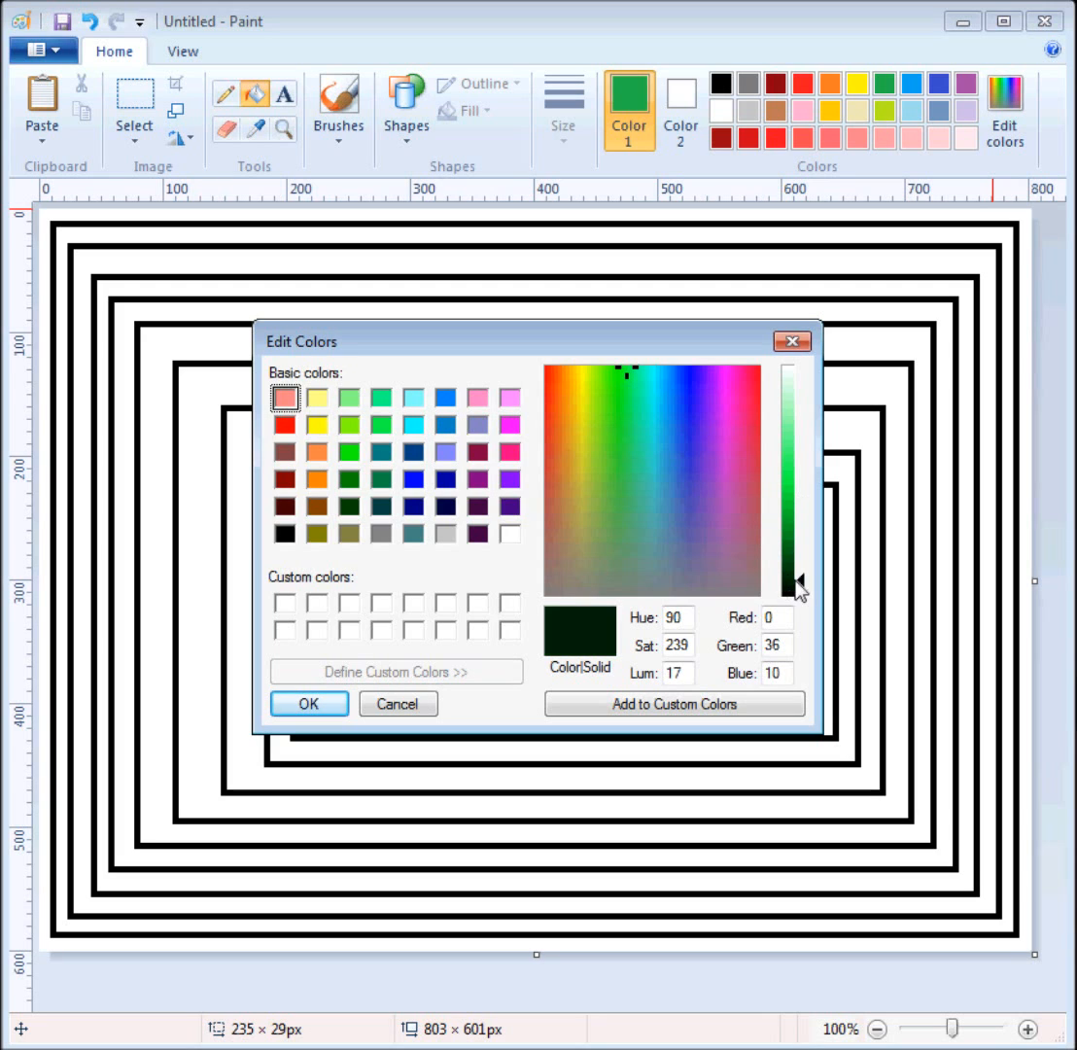
click(308, 702)
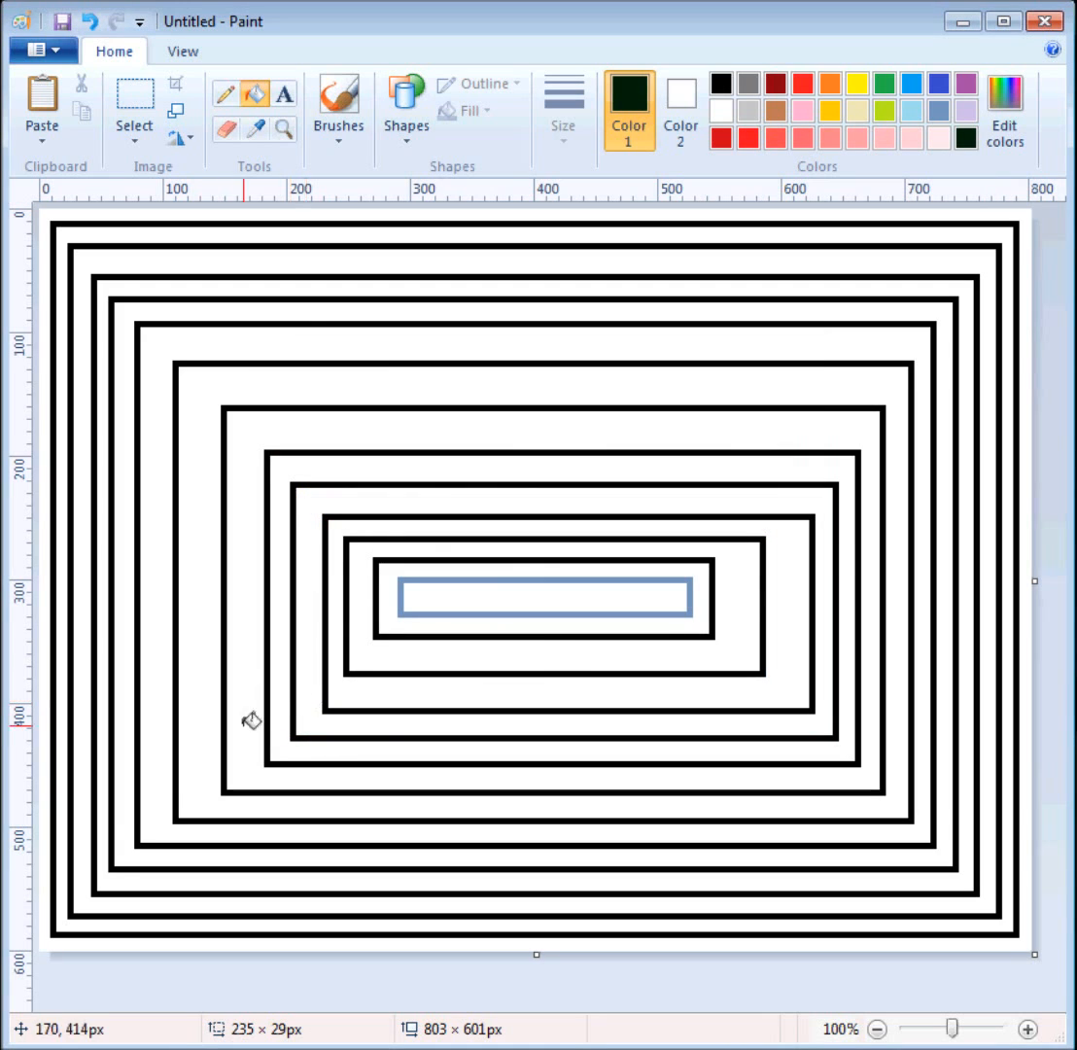
click(53, 894)
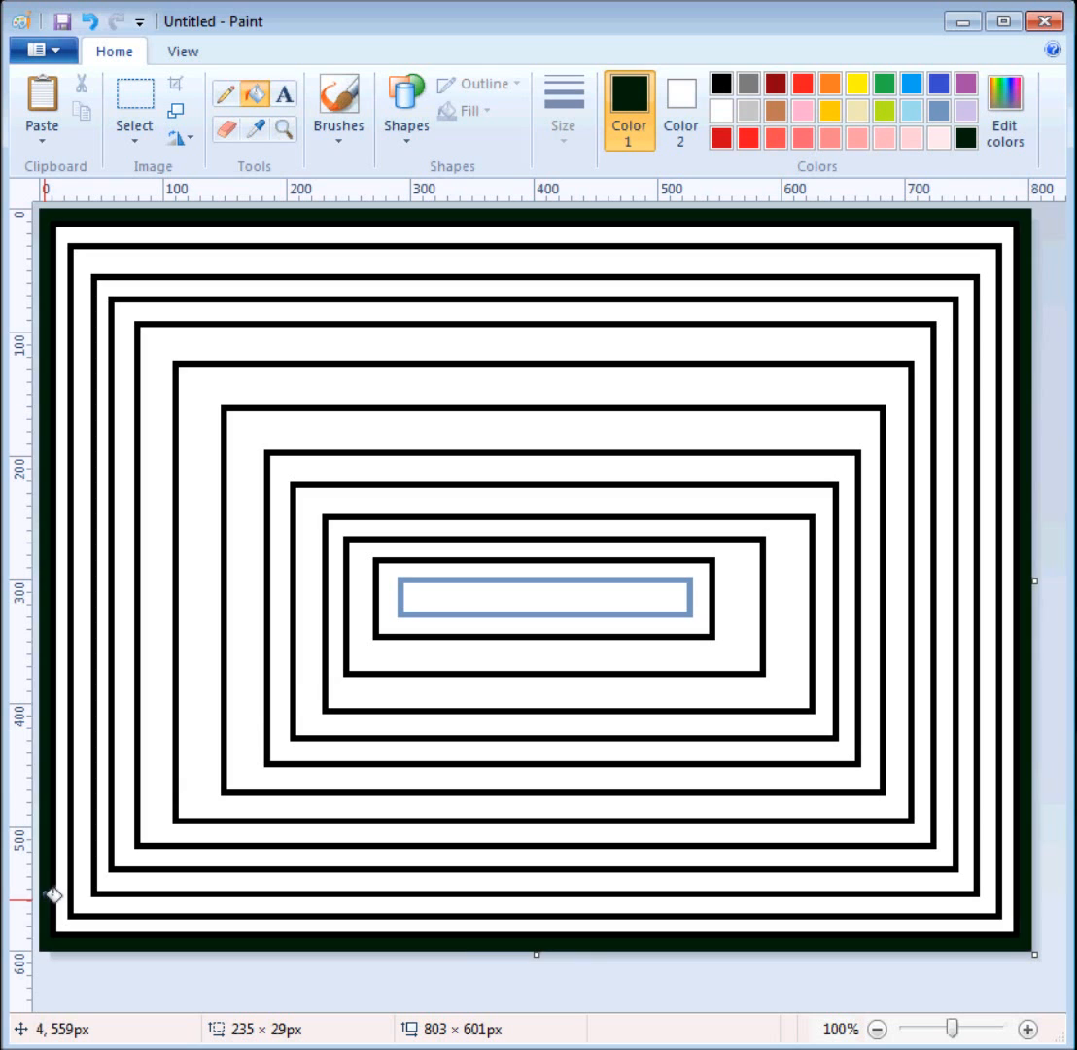
Step: Mix a slightly lighter shade of the dark green and fill the second band from the outside with it
click(1009, 134)
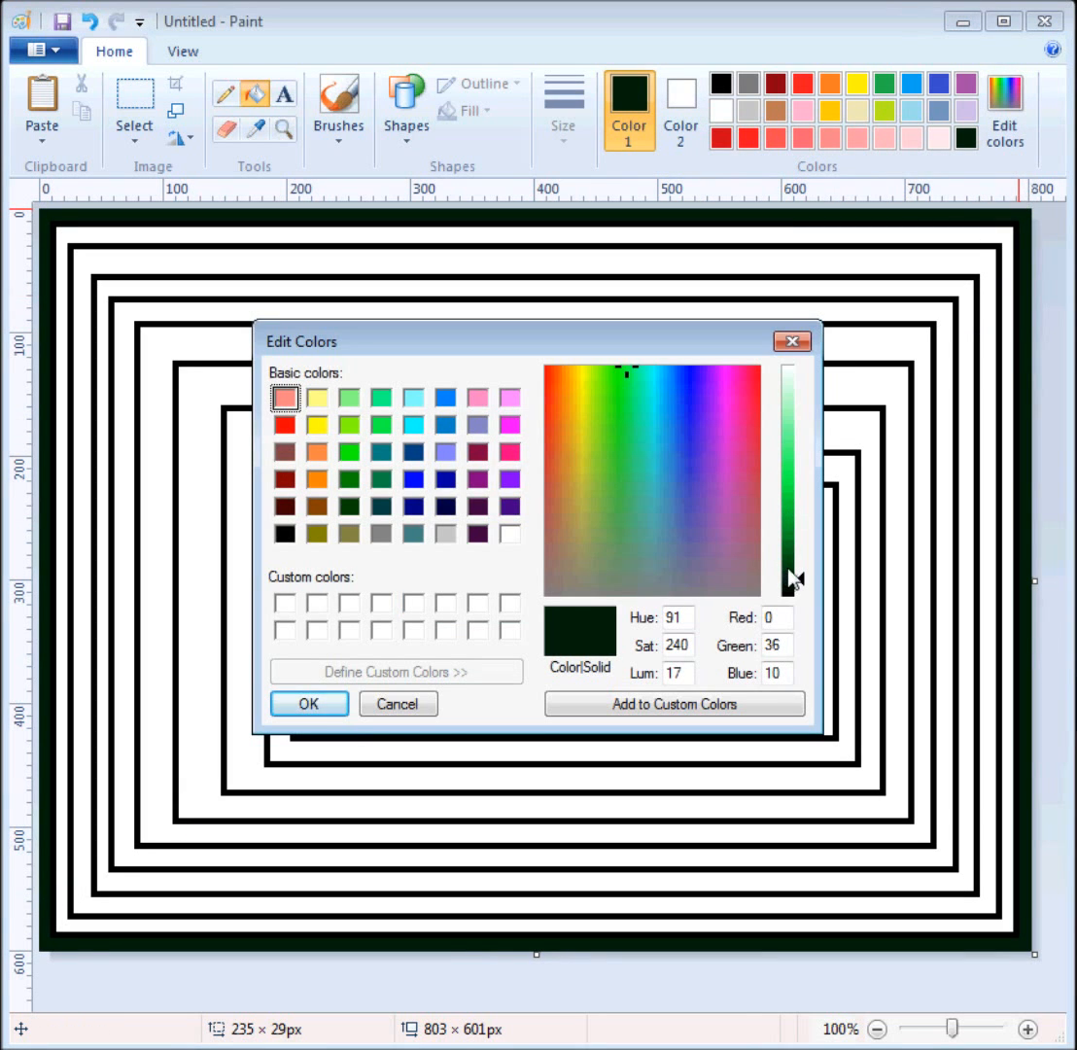
click(796, 569)
click(315, 704)
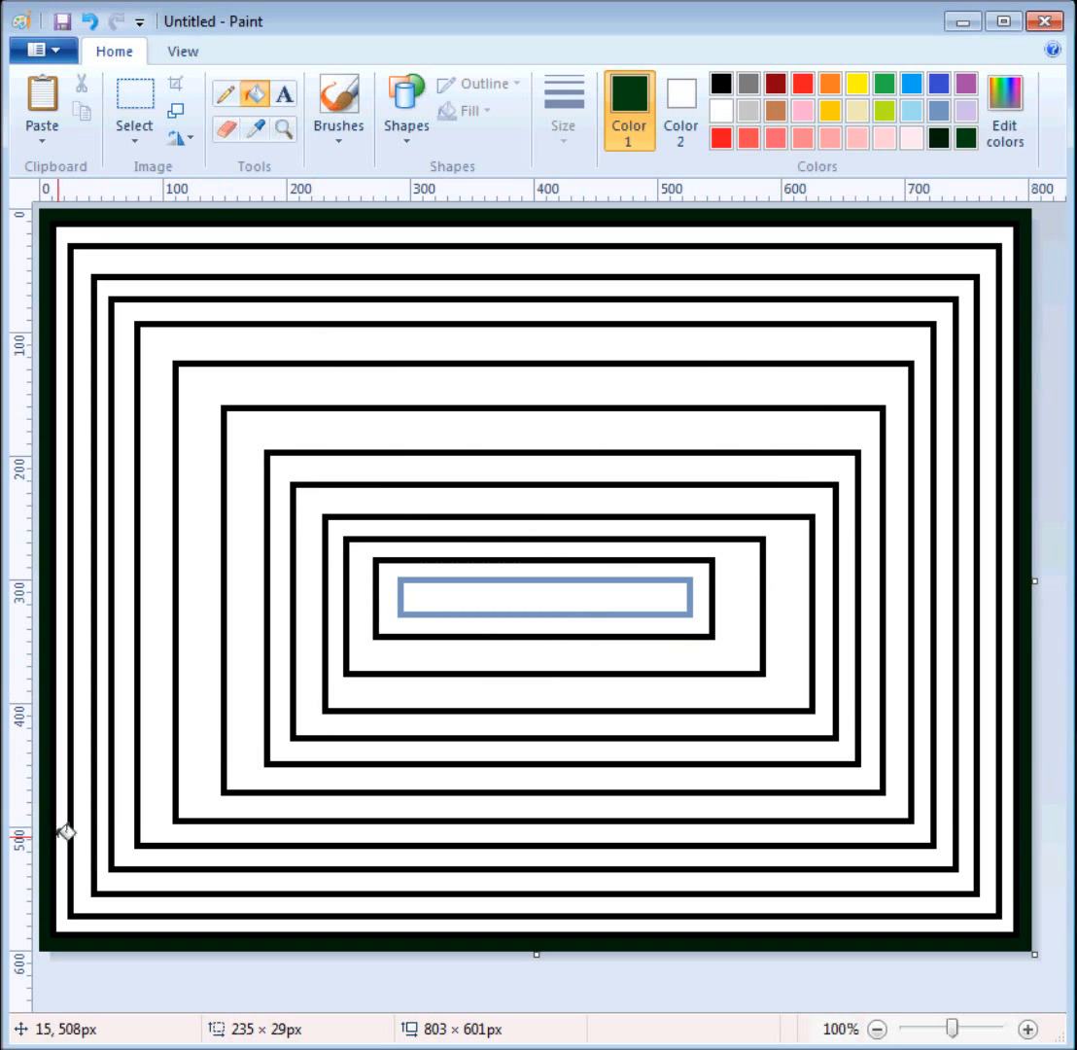
click(62, 838)
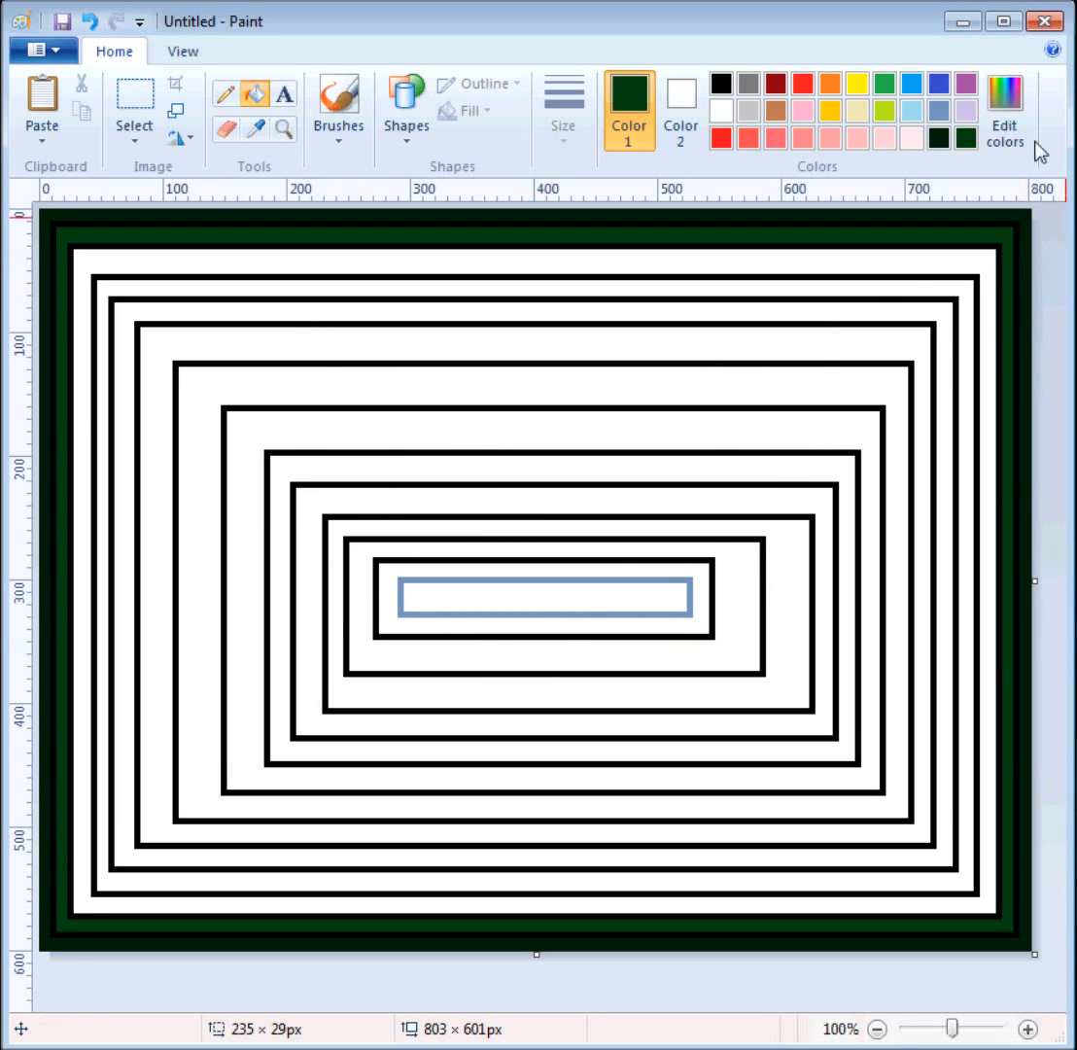
Step: Mix a slightly lighter dark green and fill the third band from the outside with it
click(1004, 114)
click(793, 559)
click(335, 708)
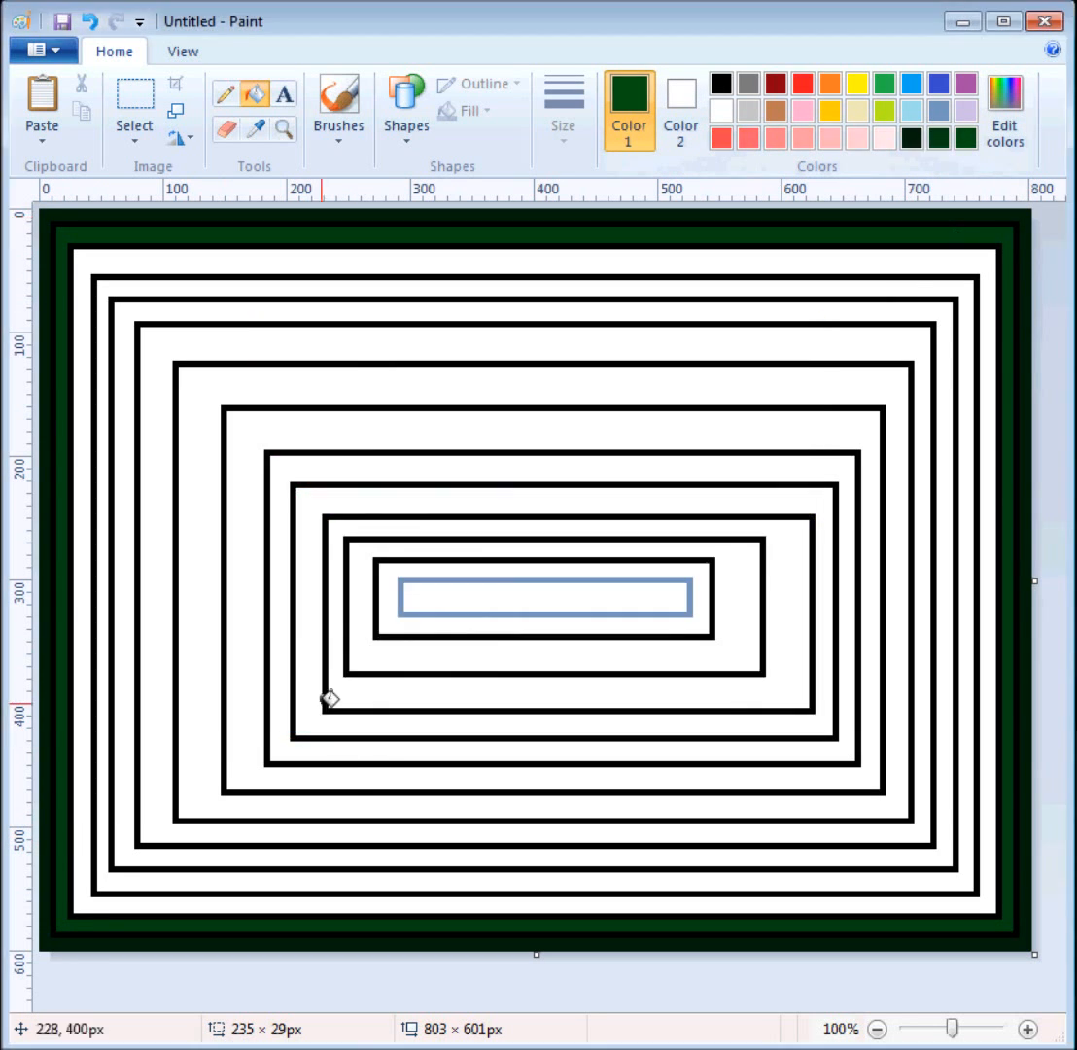
click(82, 832)
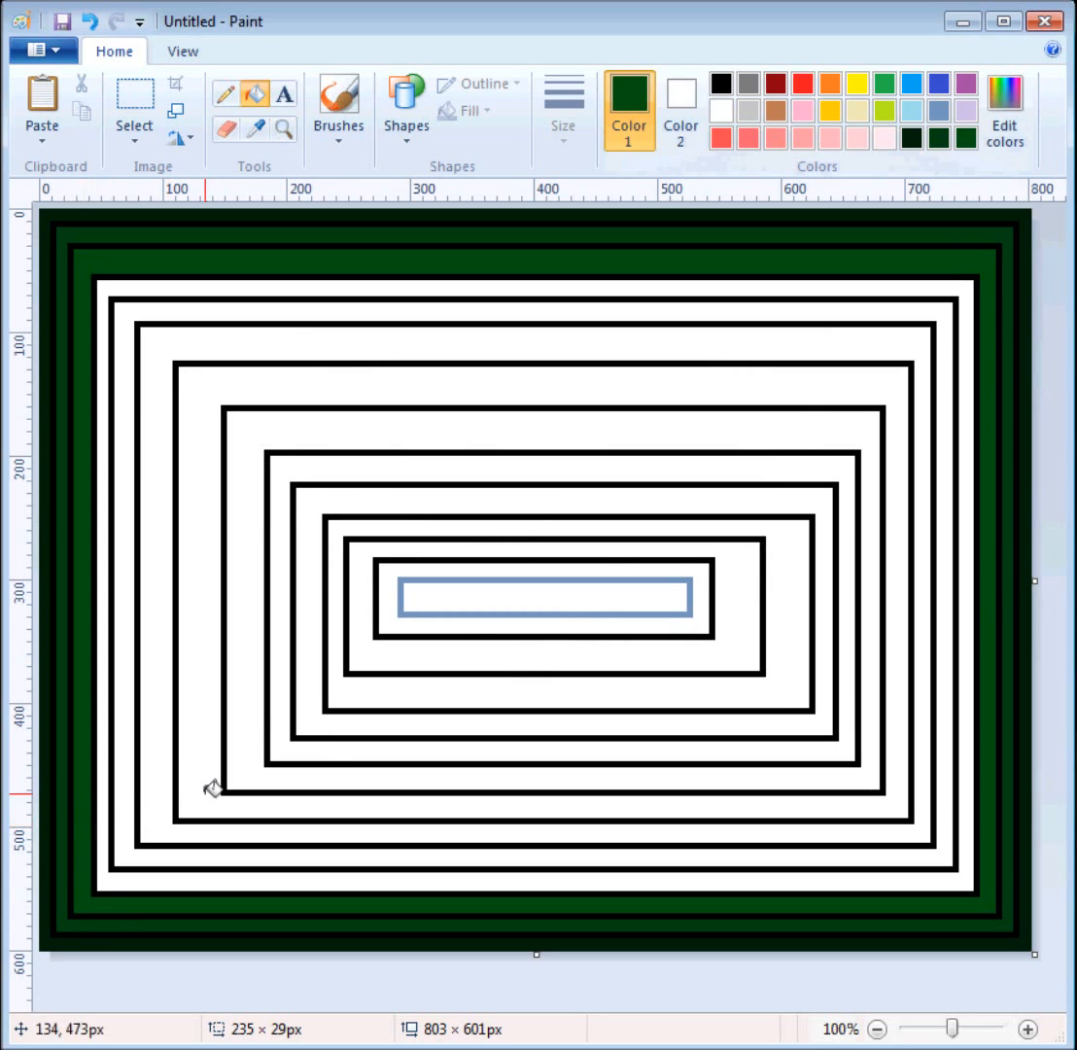
Step: Mix a lighter green (red 0, green 117, blue 32) and fill the fourth band from the outside with it
click(1003, 121)
click(791, 544)
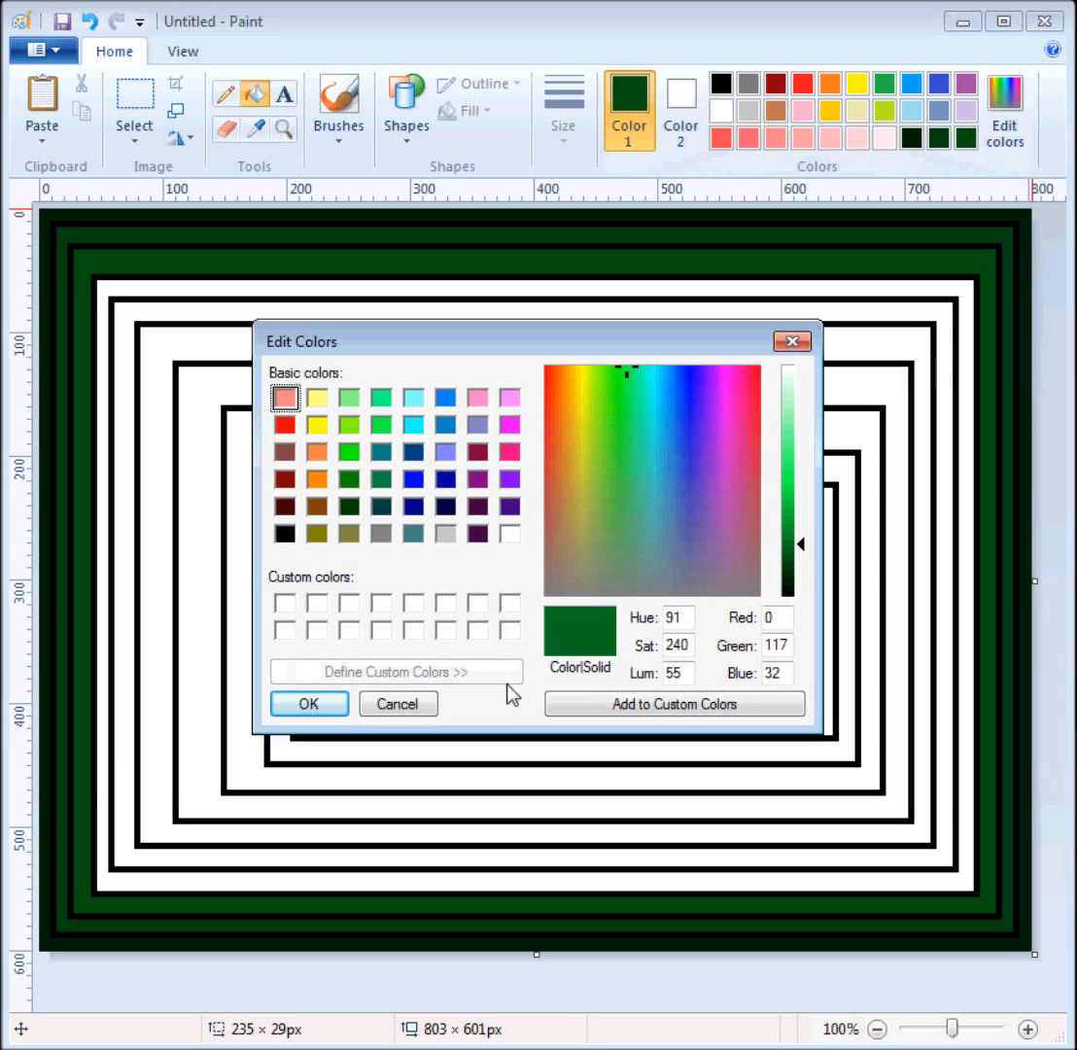
click(324, 705)
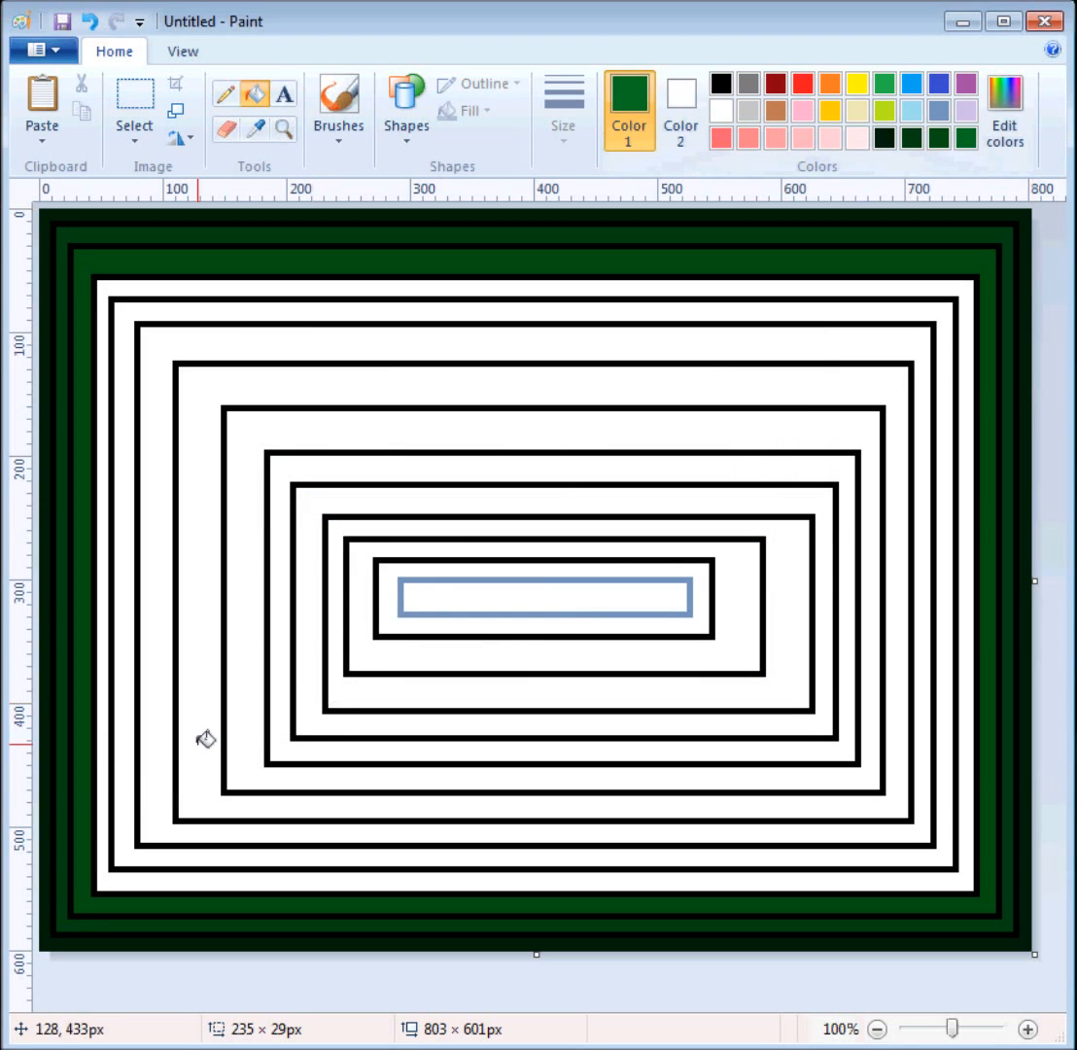
click(105, 812)
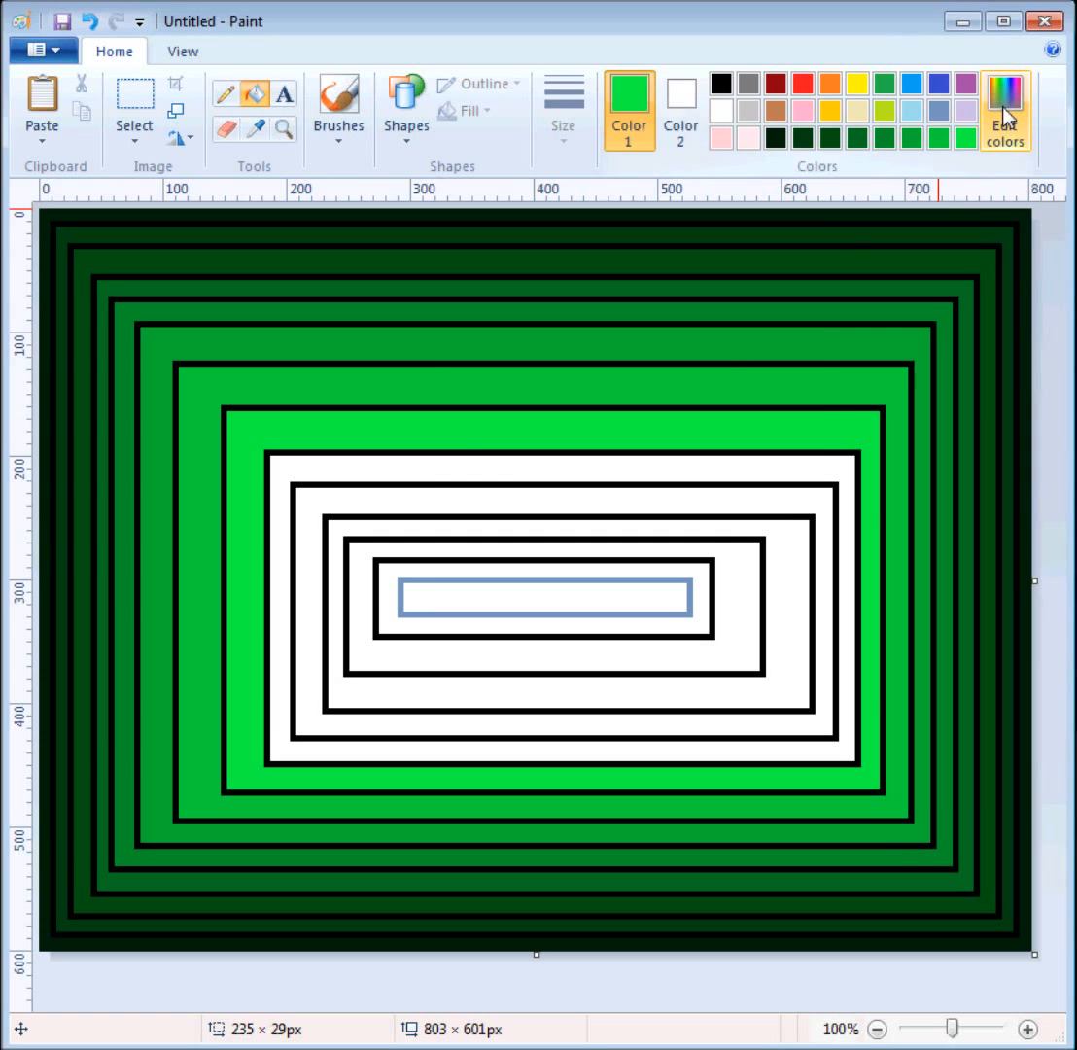
Step: Mix a bright green (red 45, green 255, blue 102) and fill the outermost remaining white band with it
click(1005, 117)
drag(788, 490, 796, 460)
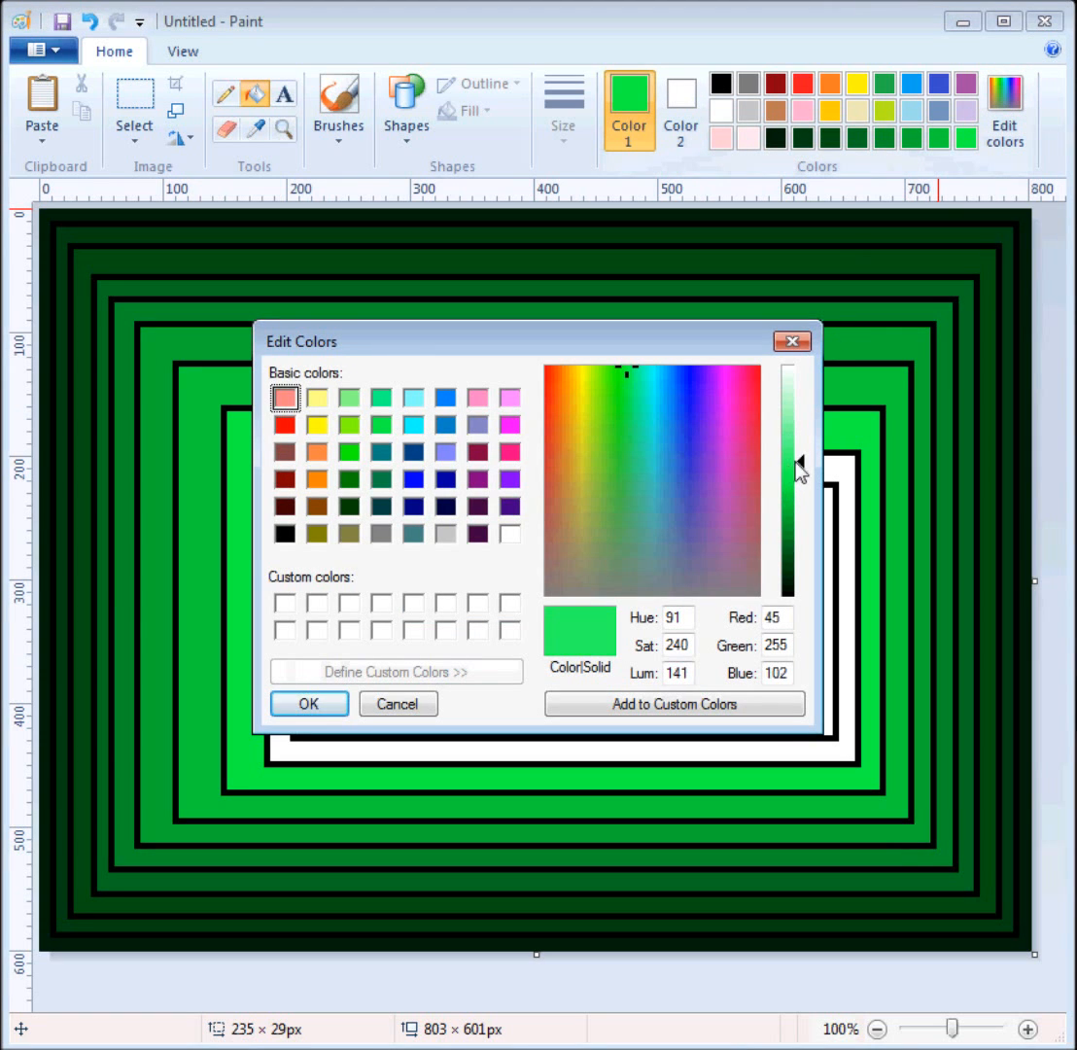
click(336, 703)
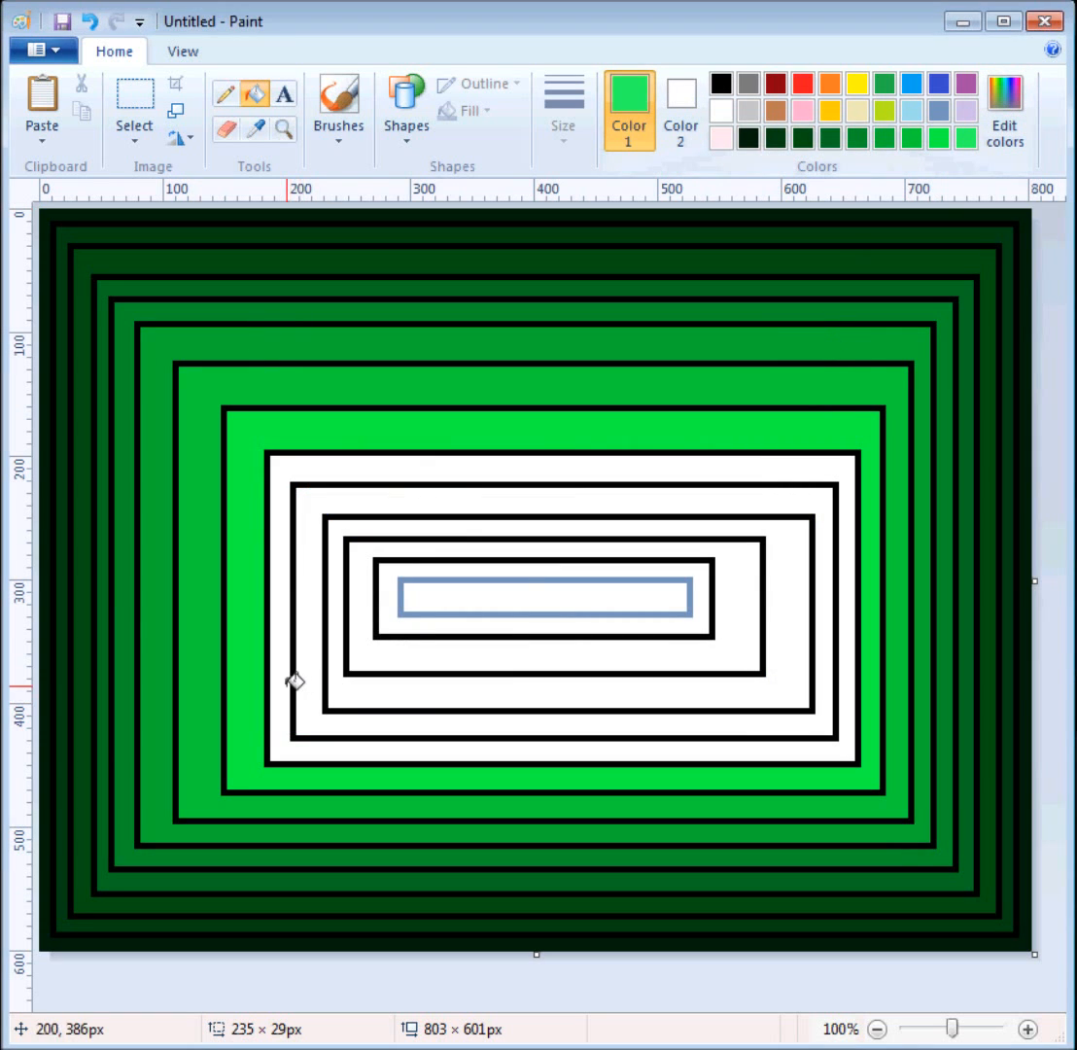
click(287, 682)
Step: Mix a lighter green (red 89, green 255, blue 135) and fill the tenth band from the outside with it
click(1006, 131)
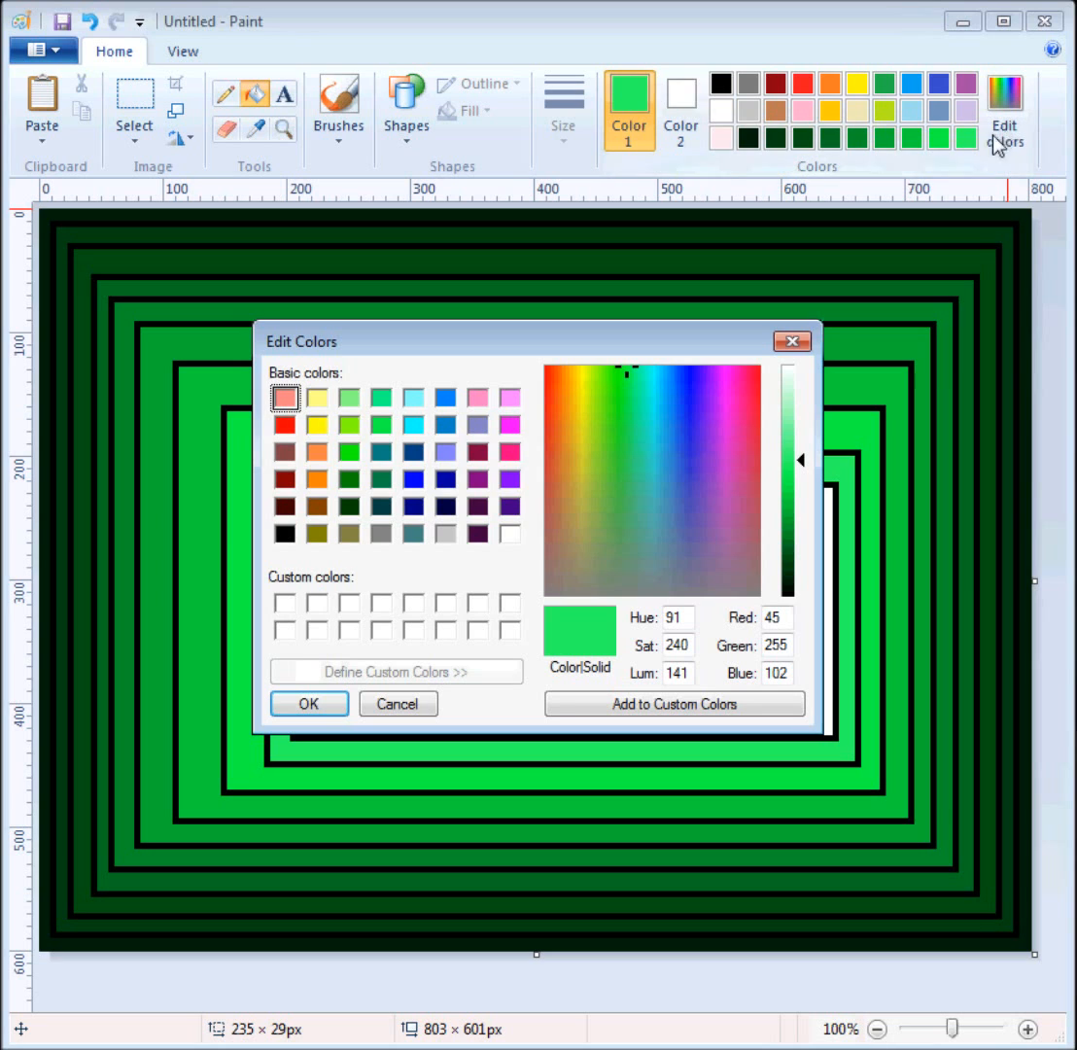
drag(797, 453, 797, 435)
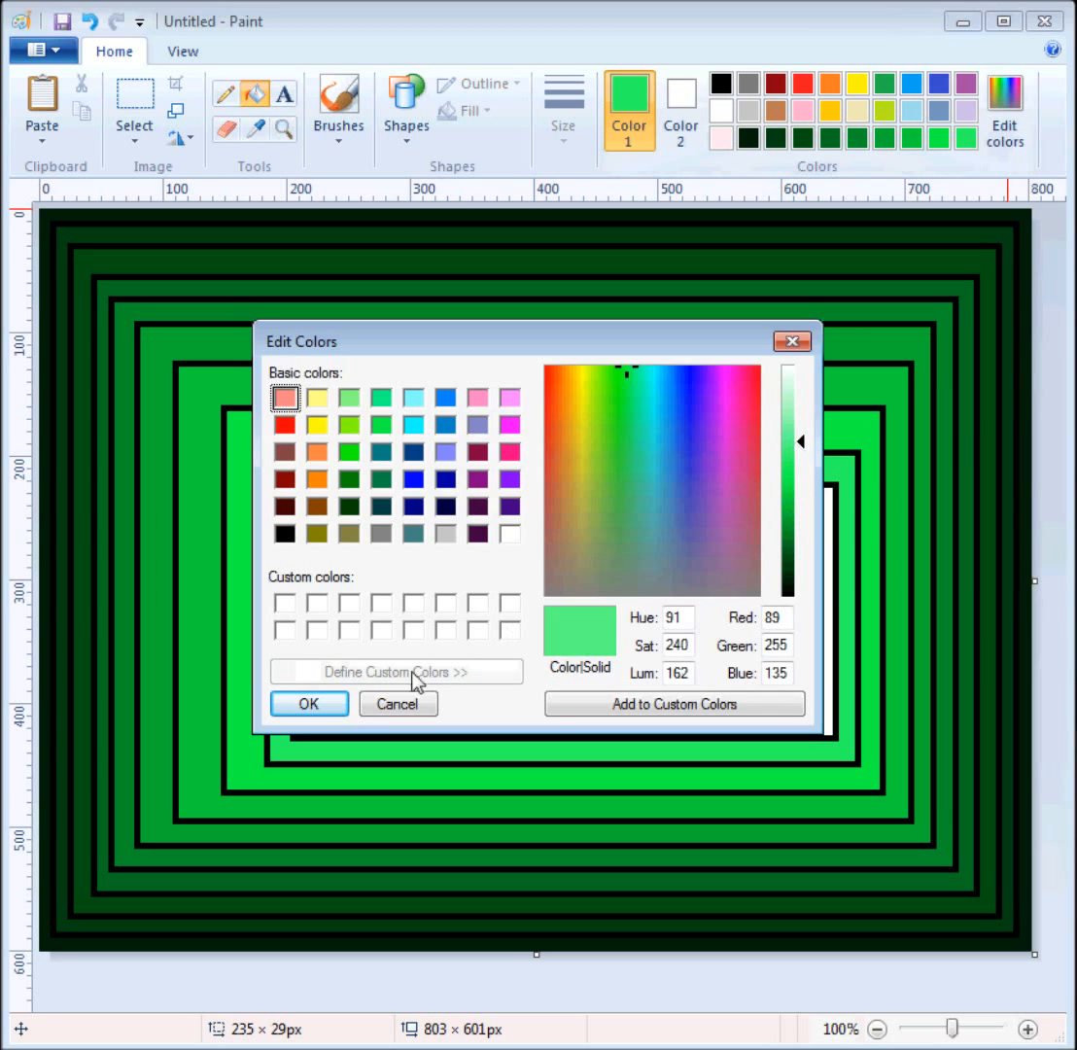
click(336, 703)
click(315, 618)
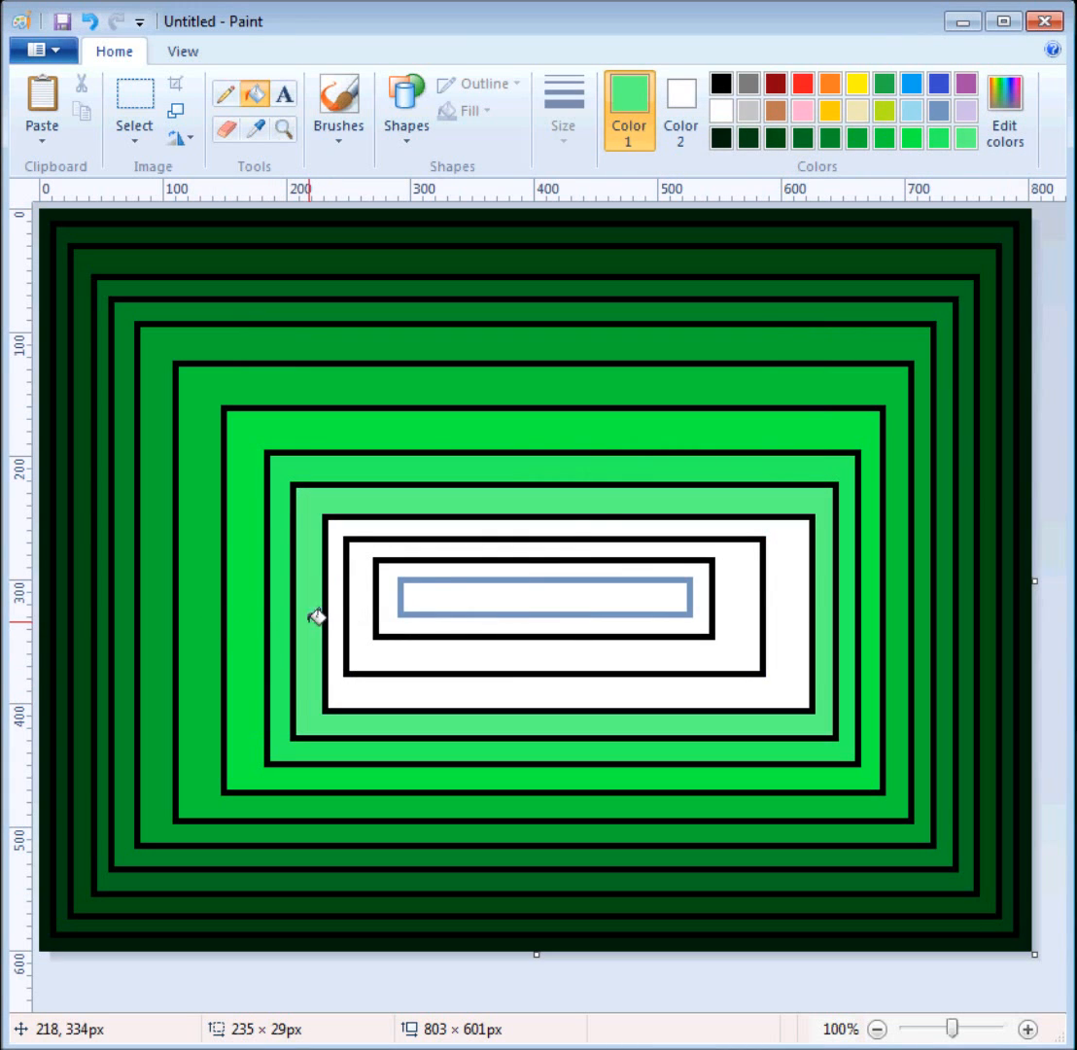
Step: Mix a light green (red 130, green 255, blue 164) and fill the eleventh band from the outside with it
click(1028, 124)
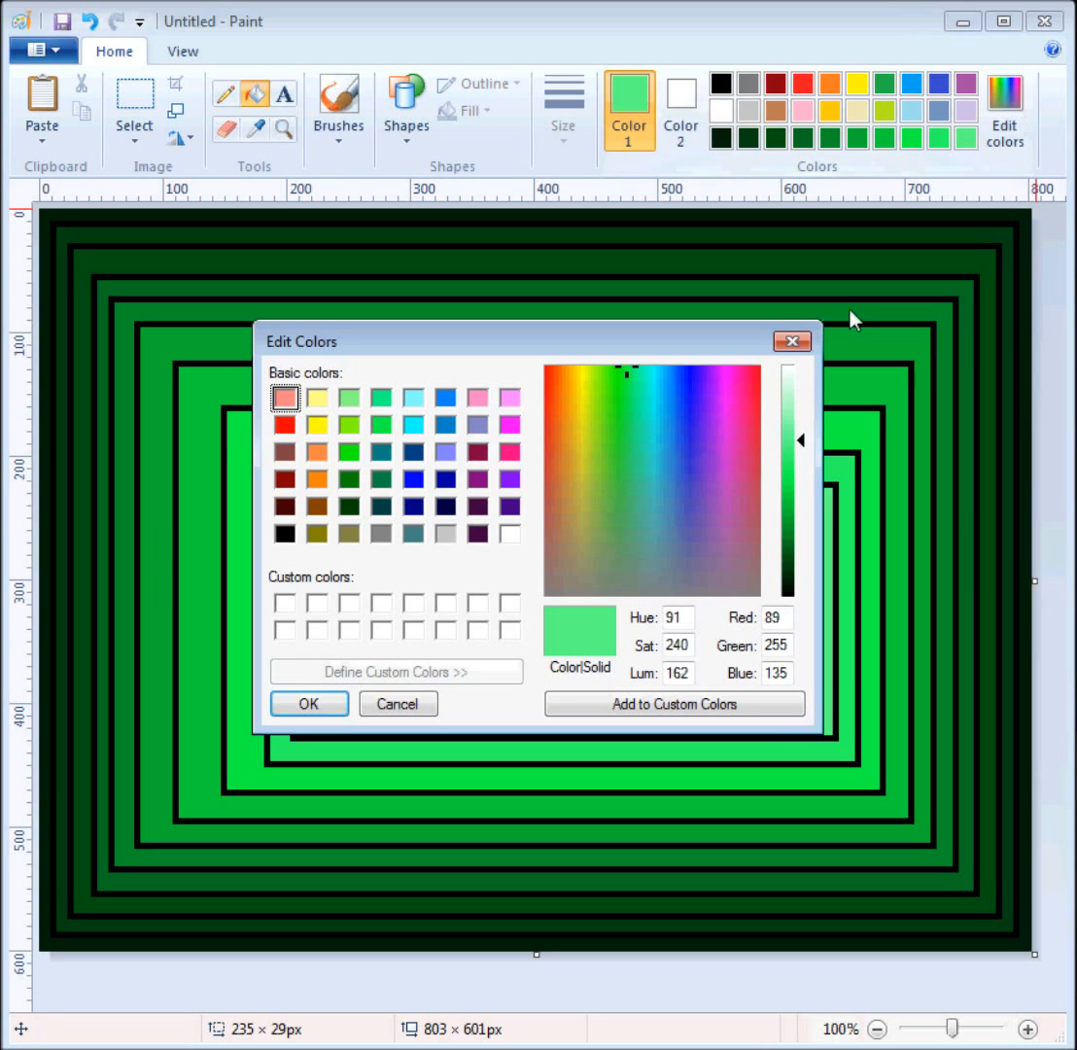
drag(794, 435, 799, 425)
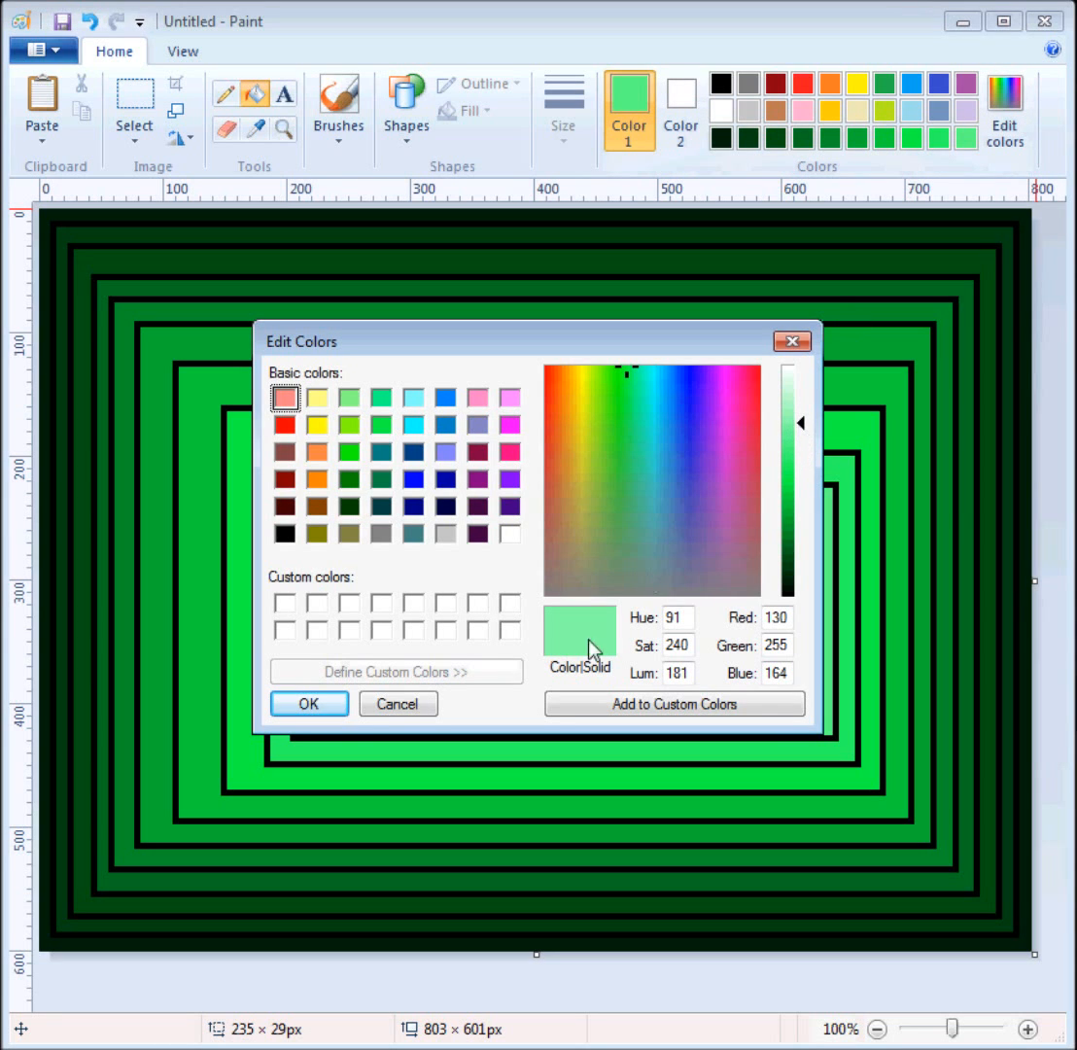
click(347, 707)
click(432, 688)
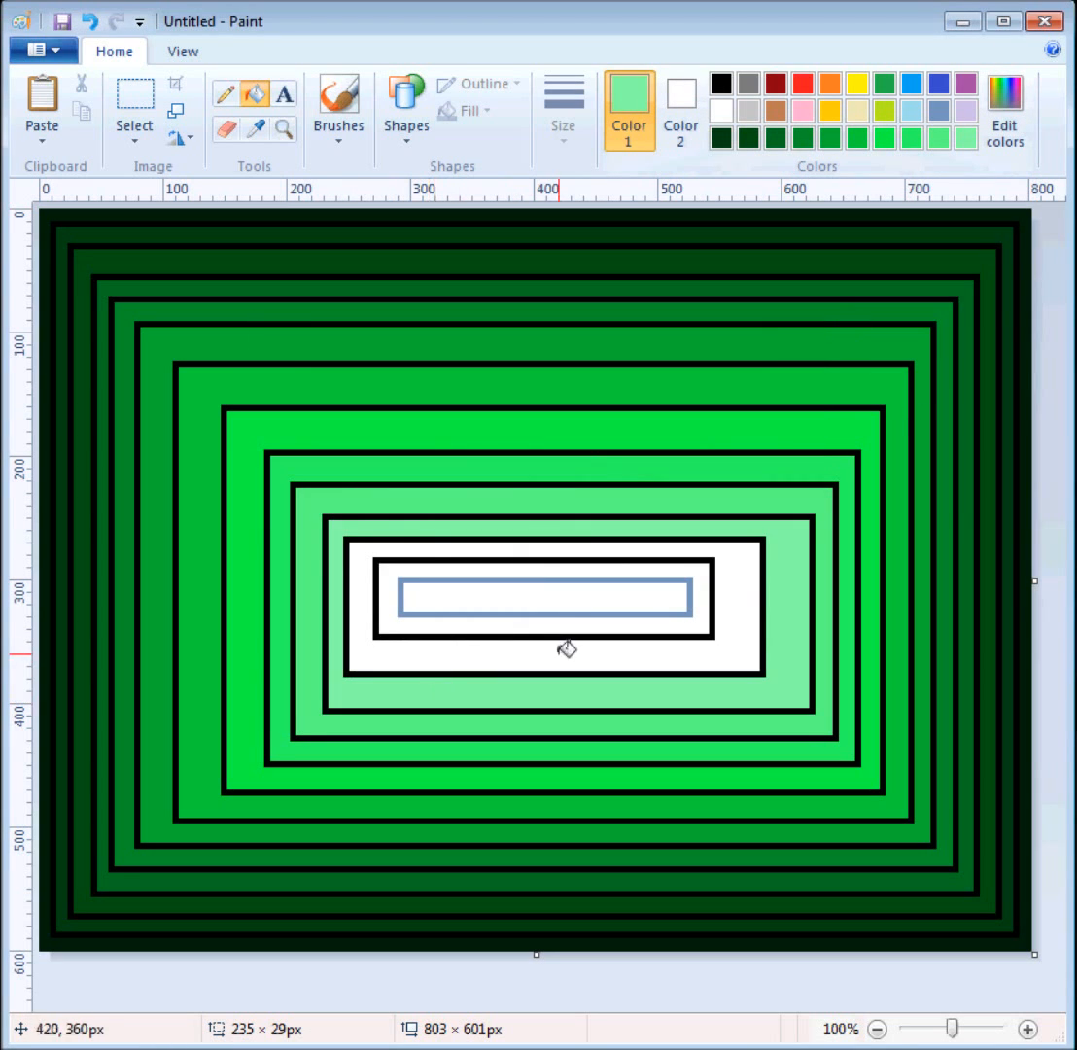
Step: Mix a paler green (red 166, green 255, blue 190) and fill the twelfth band from the outside with it
click(1004, 109)
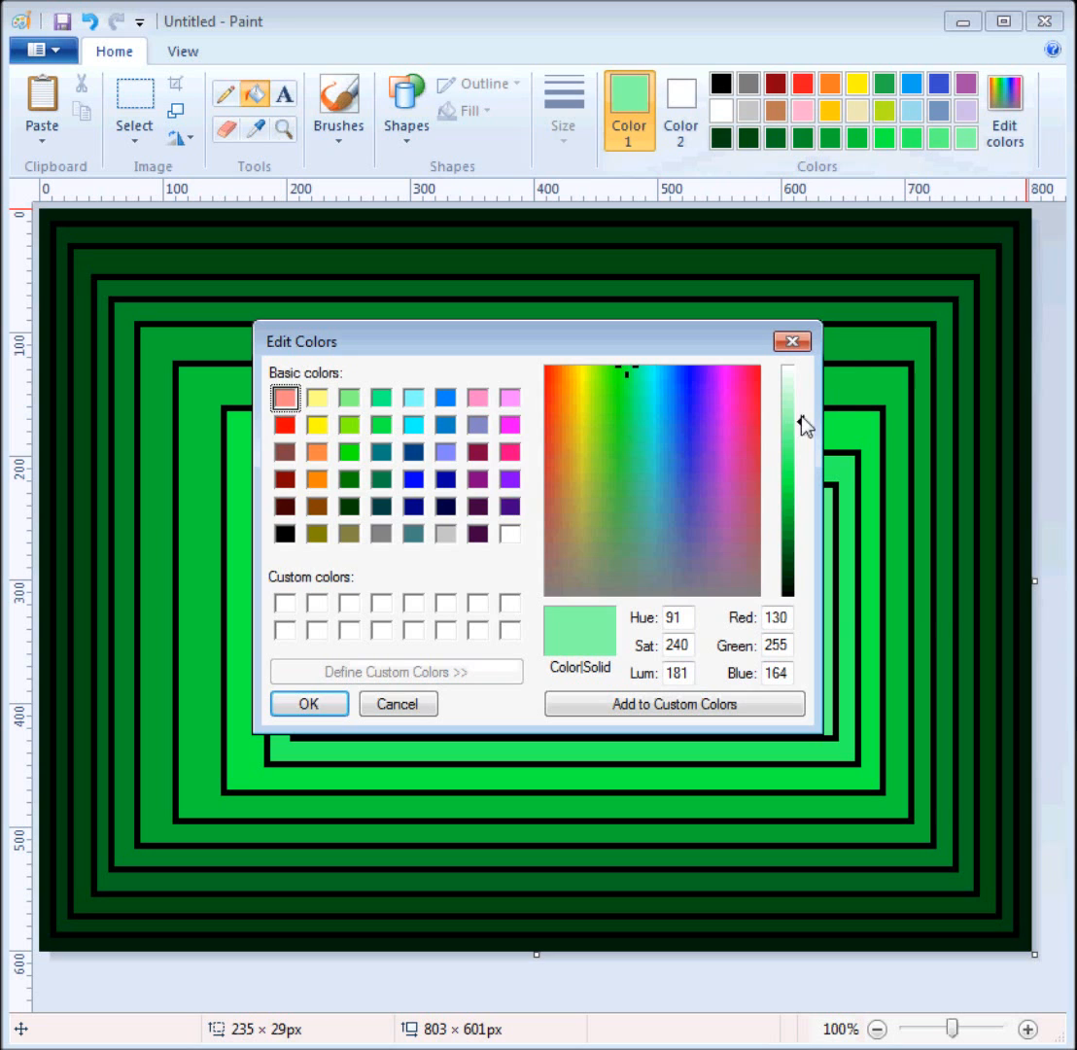
click(787, 409)
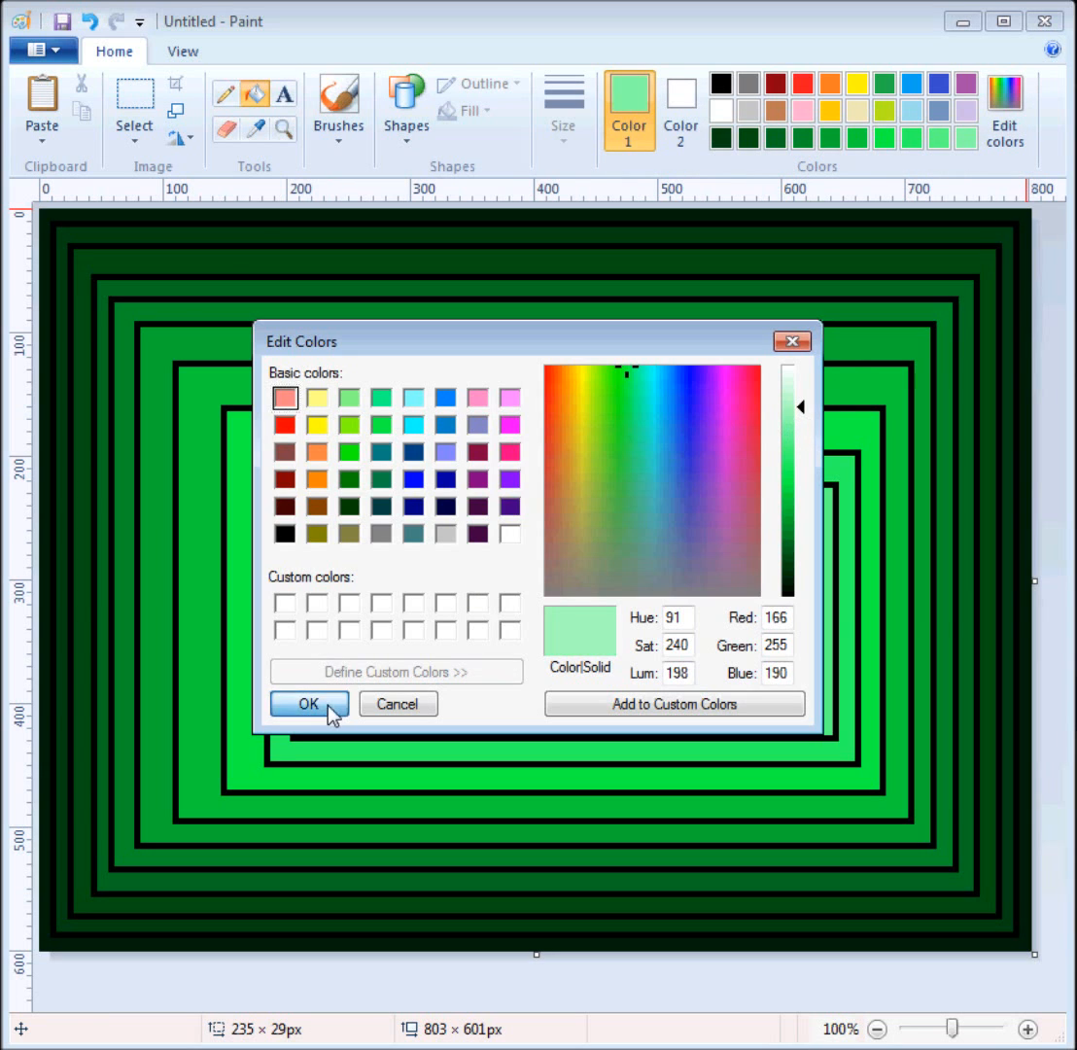
click(332, 707)
click(385, 654)
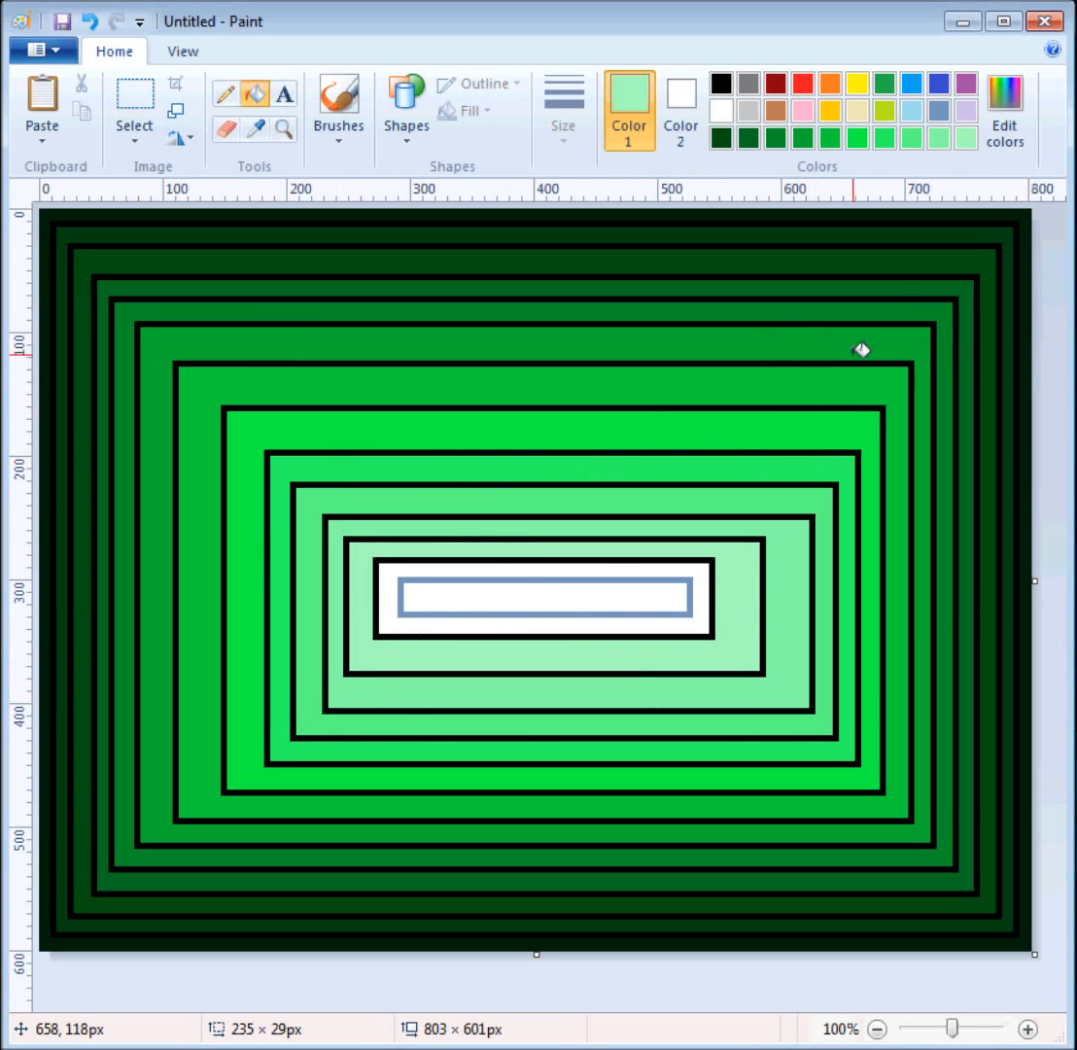
Step: Mix a pale green (red 198, green 255, blue 214) and fill the band around the blue-outlined innermost rectangle with it
click(1003, 131)
click(797, 393)
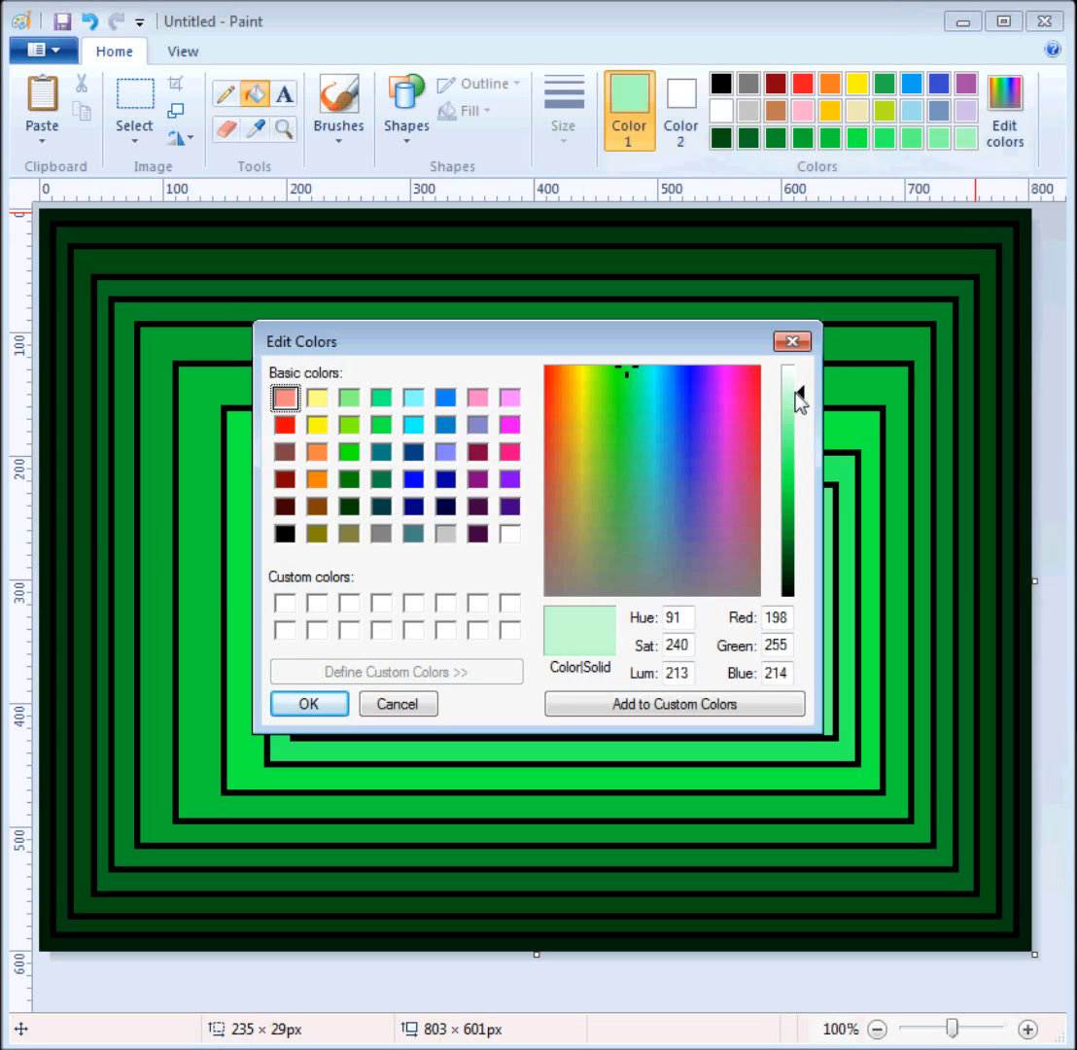
click(309, 704)
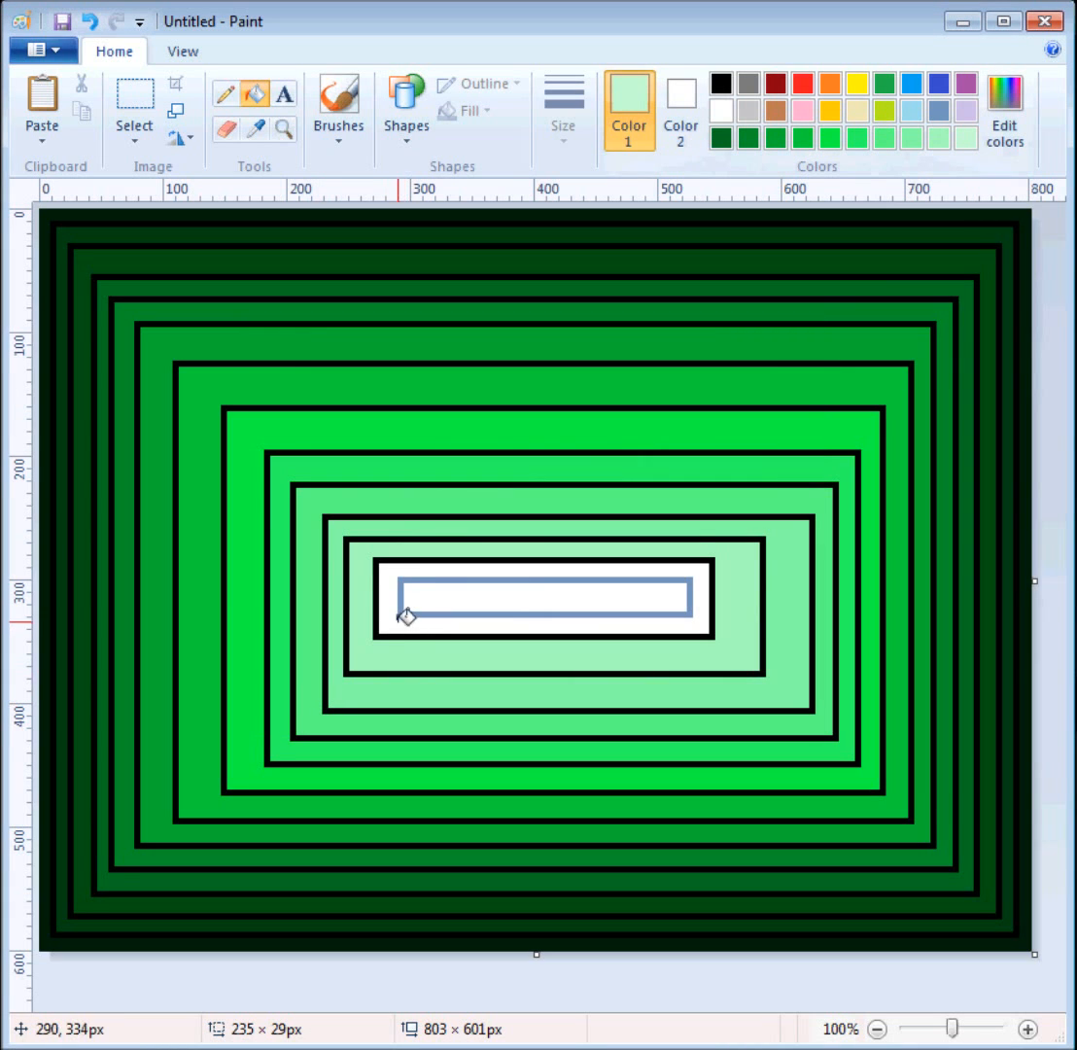
click(403, 624)
Step: Fill the innermost rectangle with a very pale green (red 230, green 255, blue 237) and recolour its blue outline black
click(1005, 97)
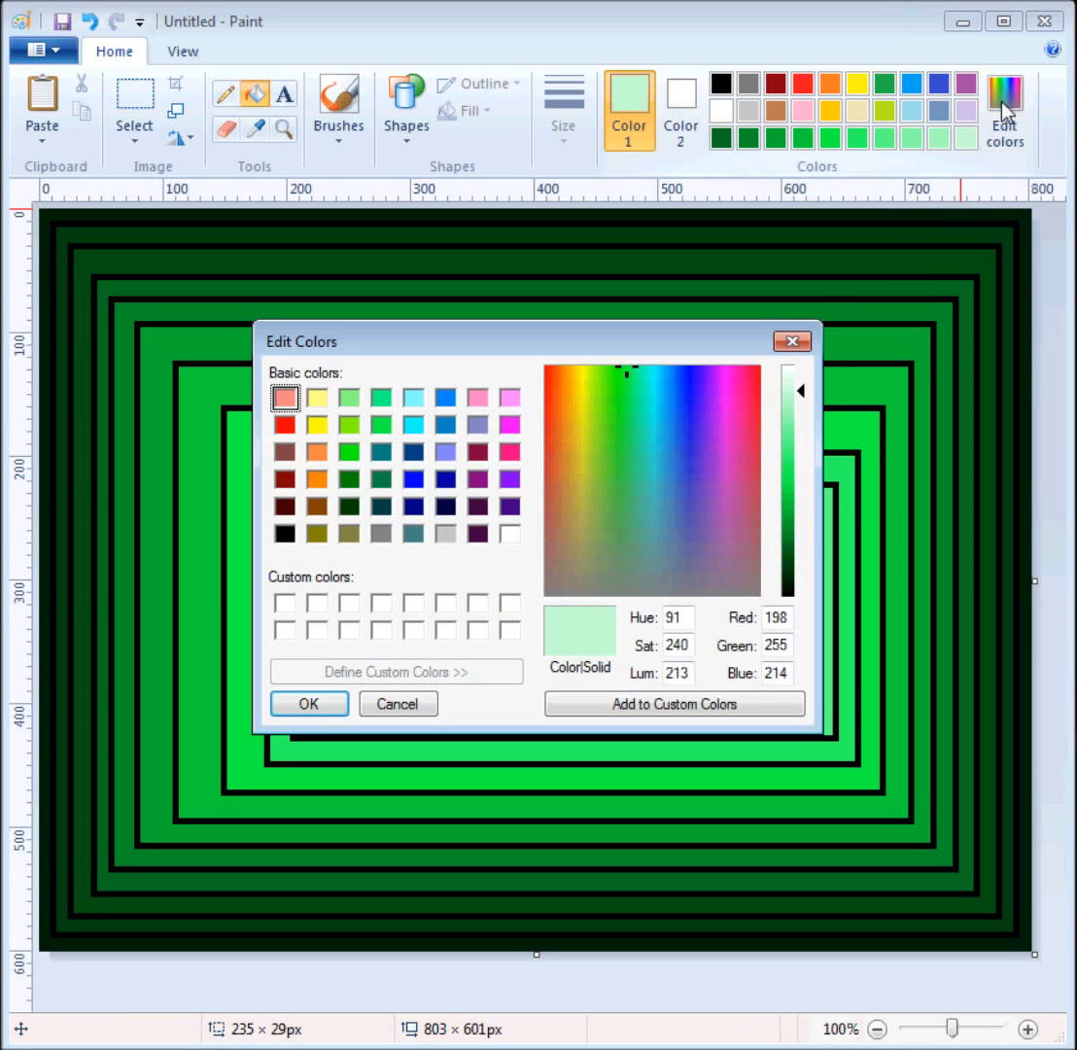
click(794, 377)
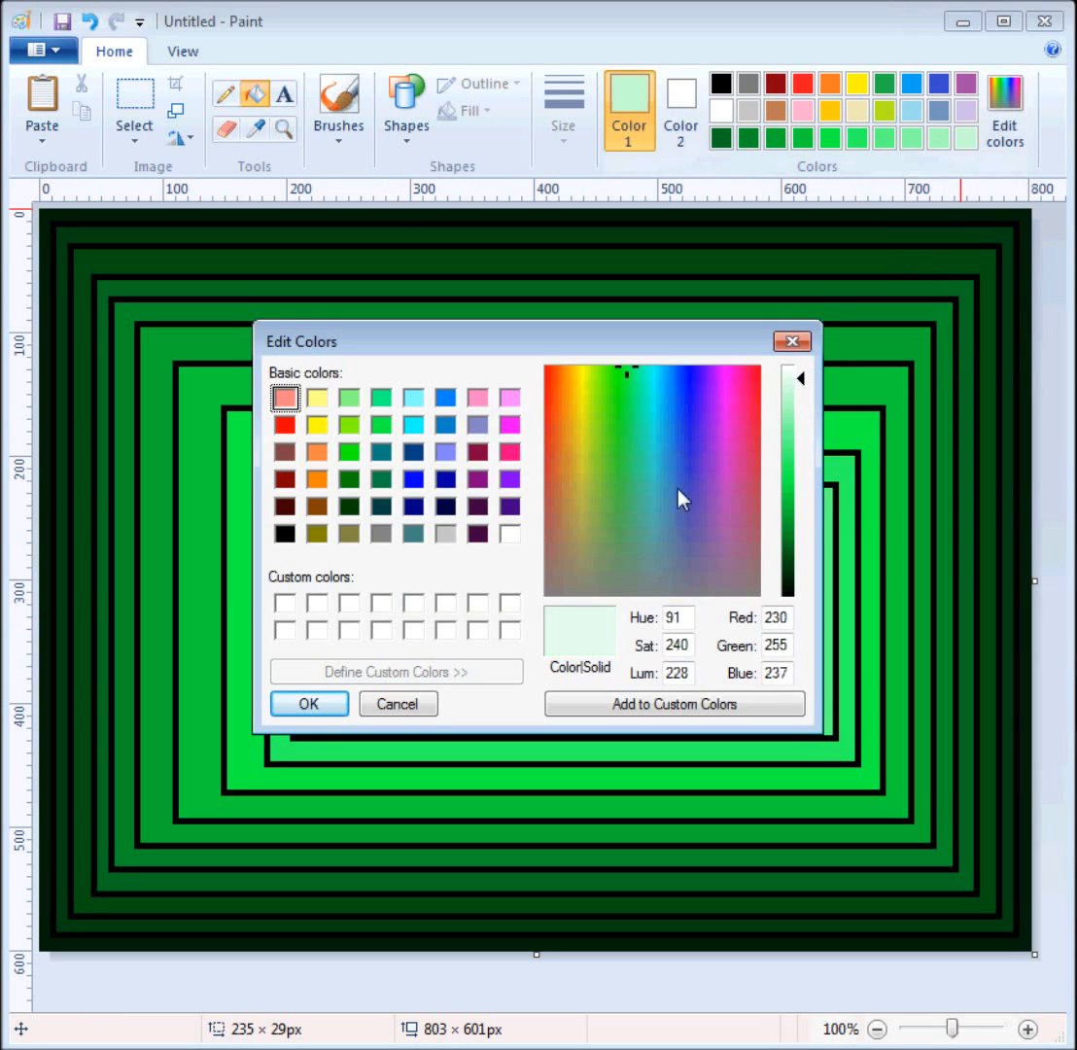
click(335, 704)
click(491, 591)
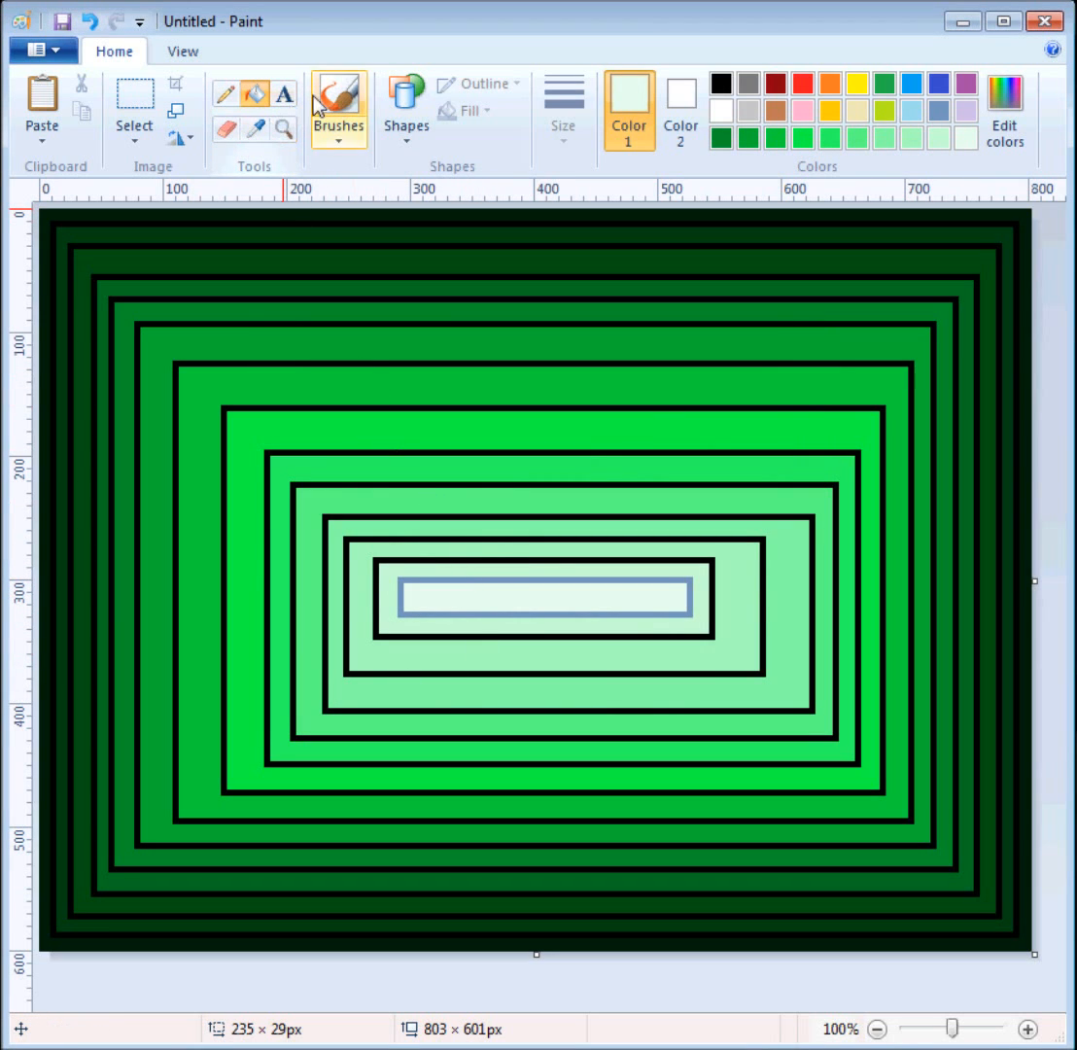
click(720, 87)
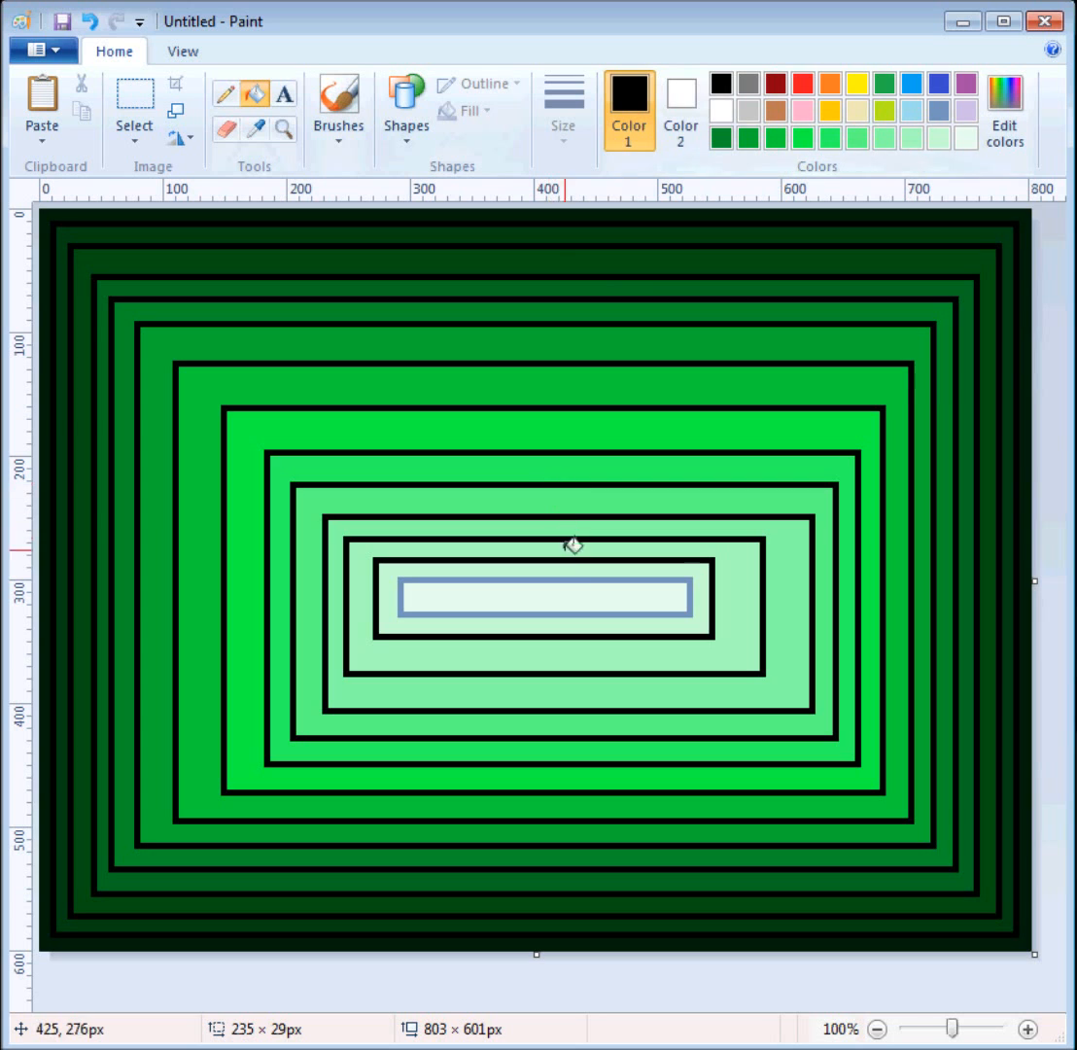
click(573, 581)
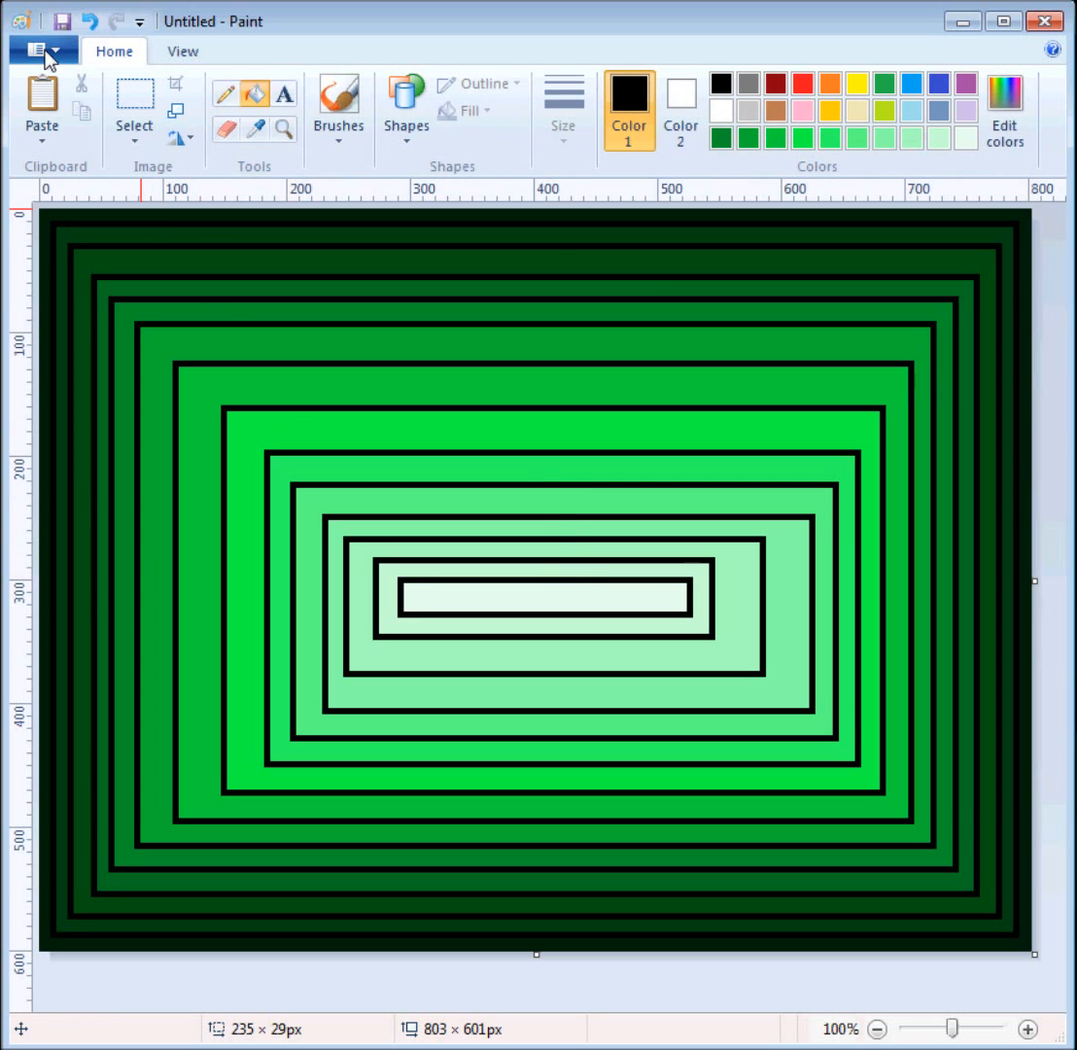
Step: Start saving the picture as a PNG in the 7 Art folder, entering Grad in the file name
key(ctrl+s)
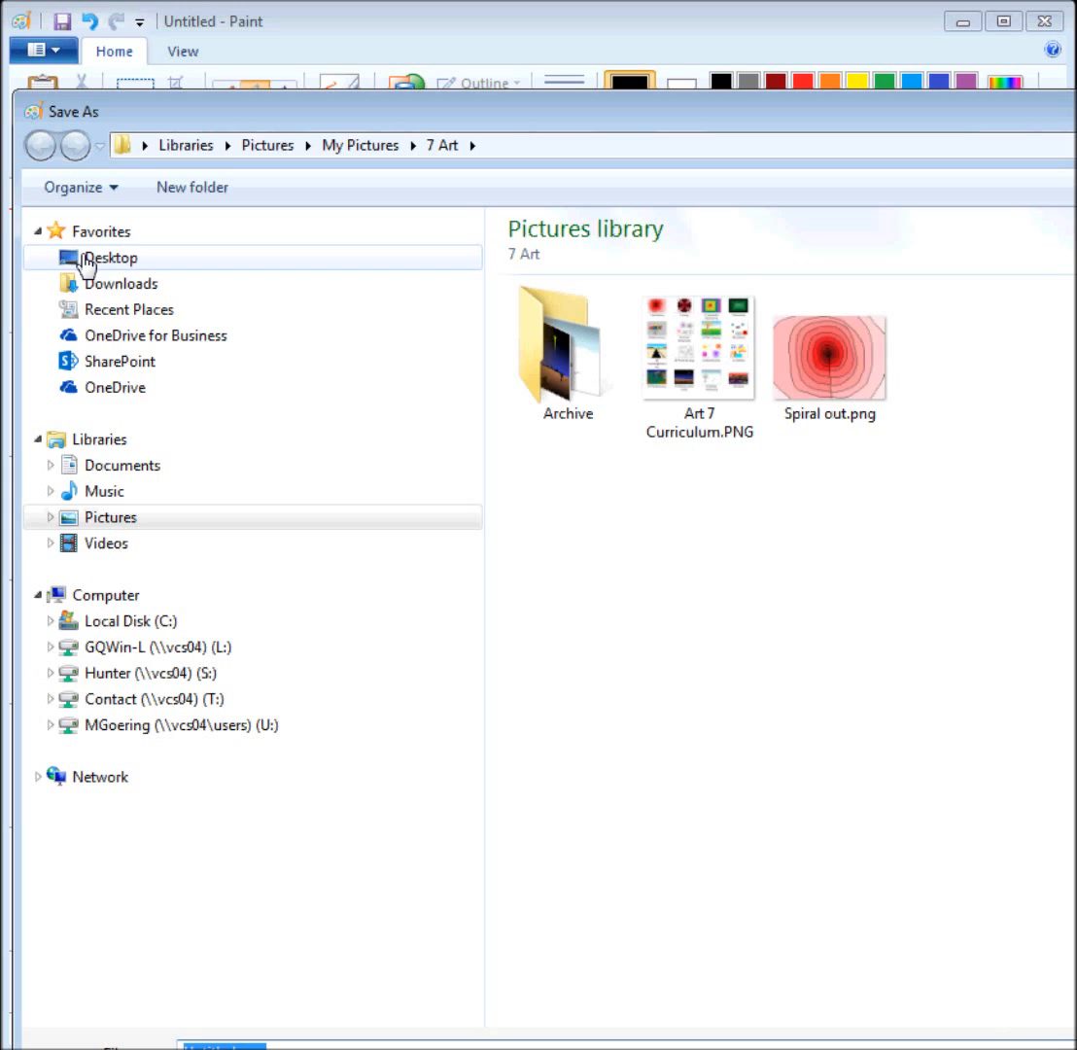
drag(421, 117, 460, 64)
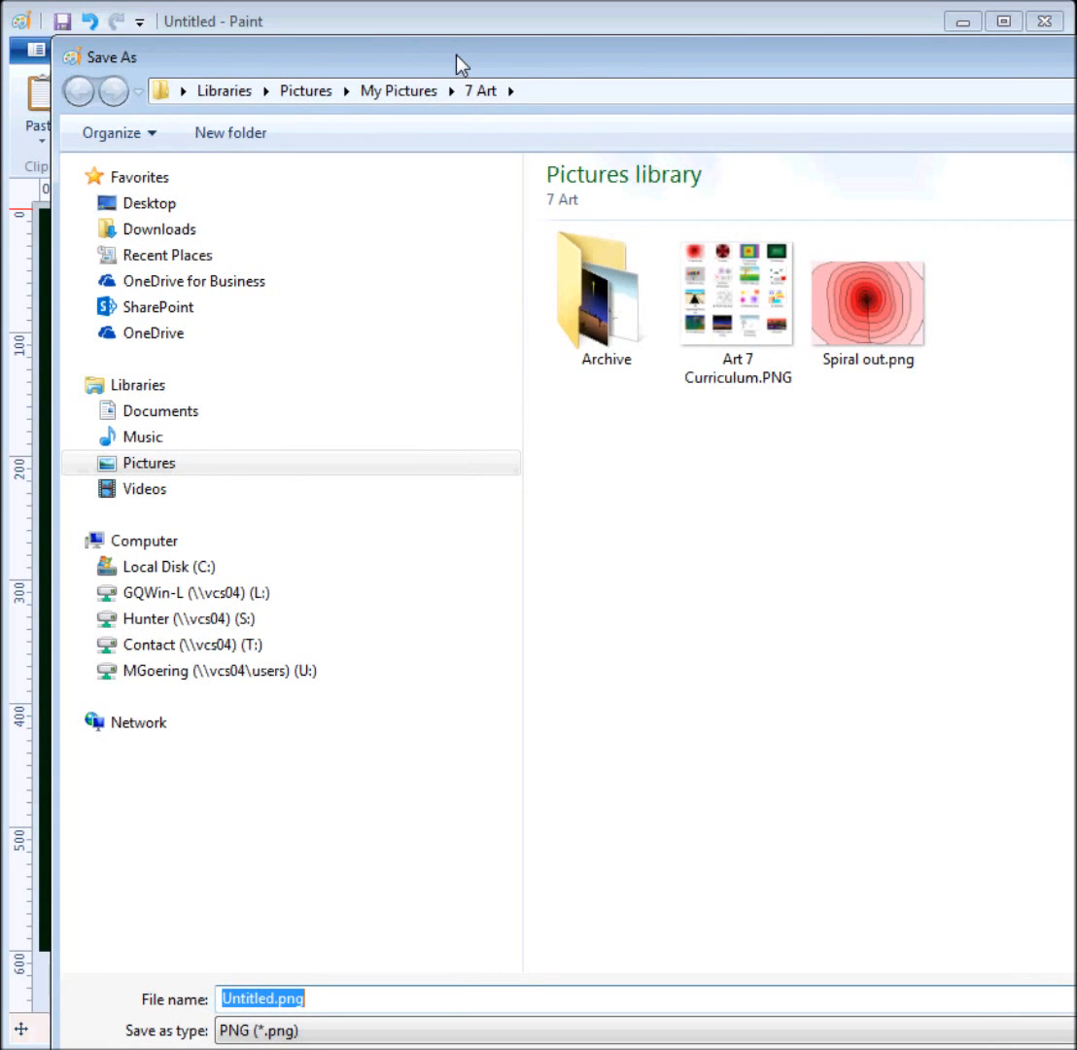
drag(461, 64, 423, 64)
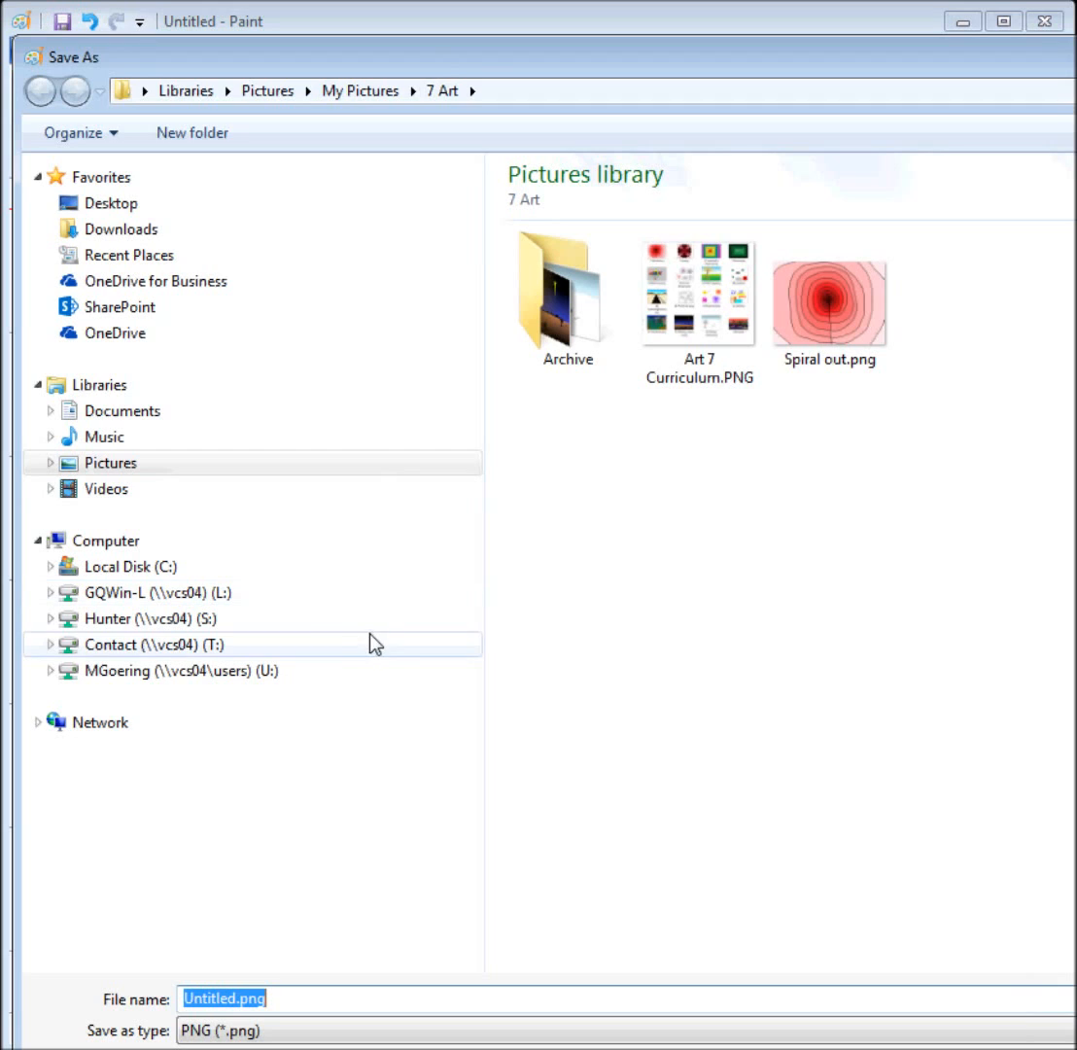
text(Grad)
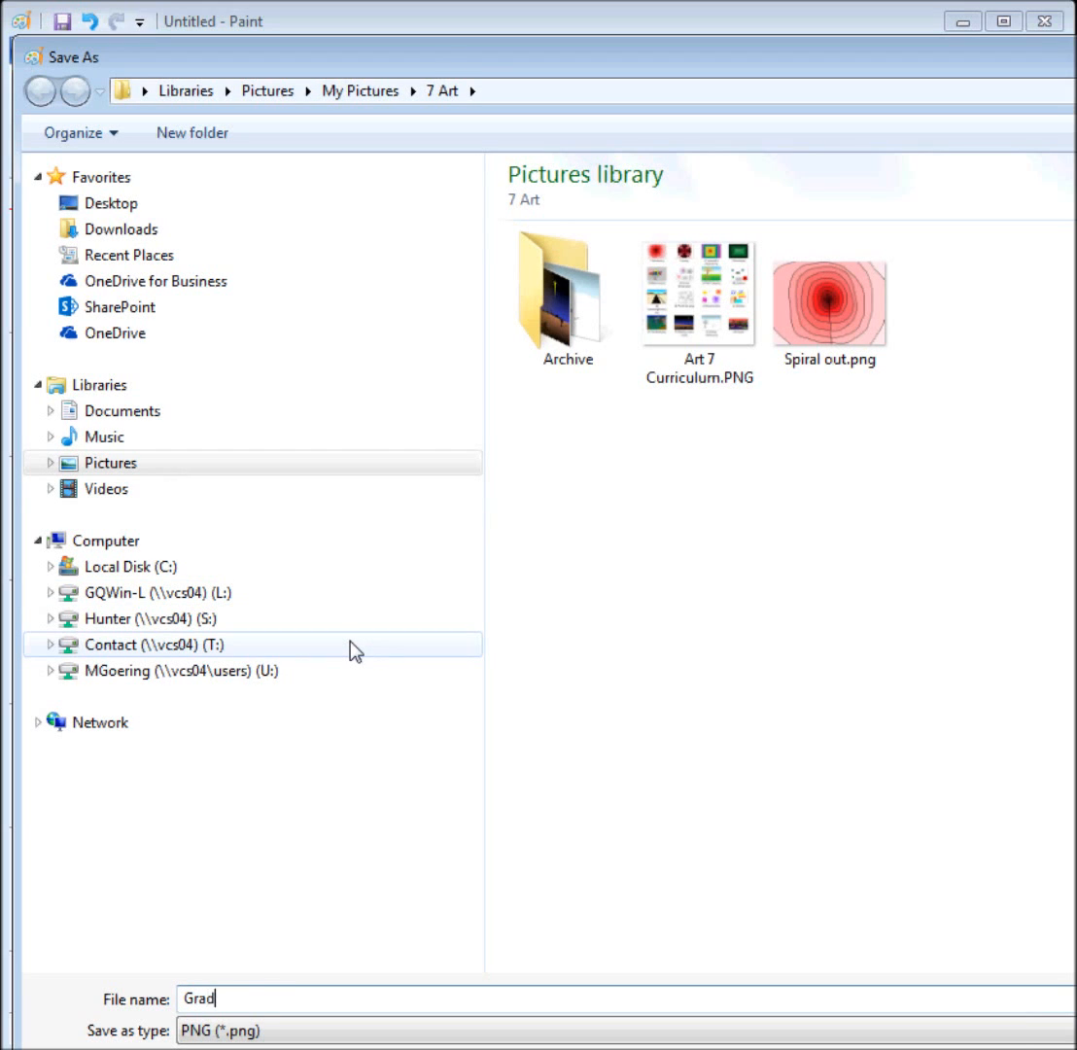